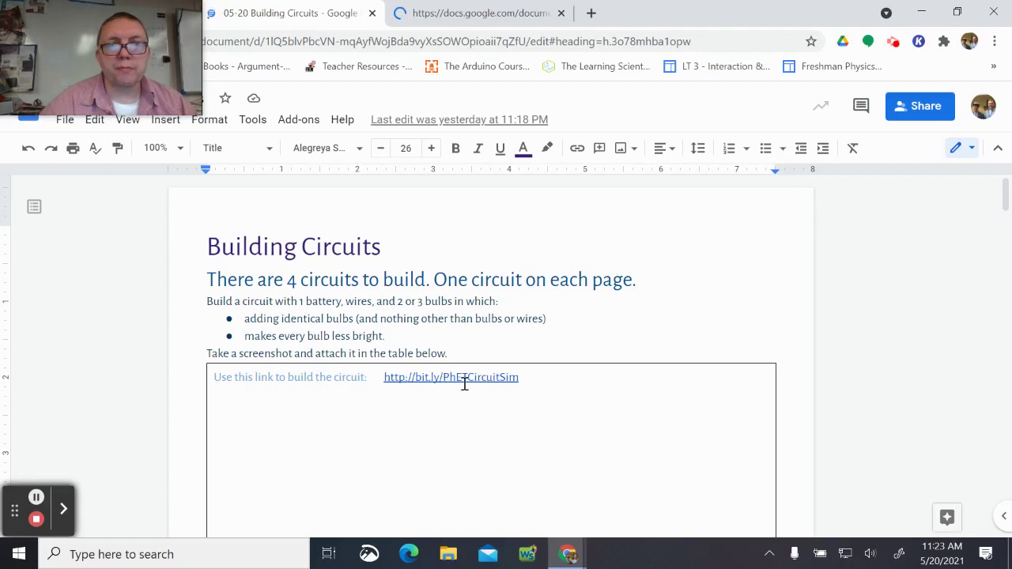
# - Open the bit.ly/PhETCircuitSim link from the assignment in a new browser tab
pyautogui.moveTo(443, 377); pyautogui.dragTo(465, 378)
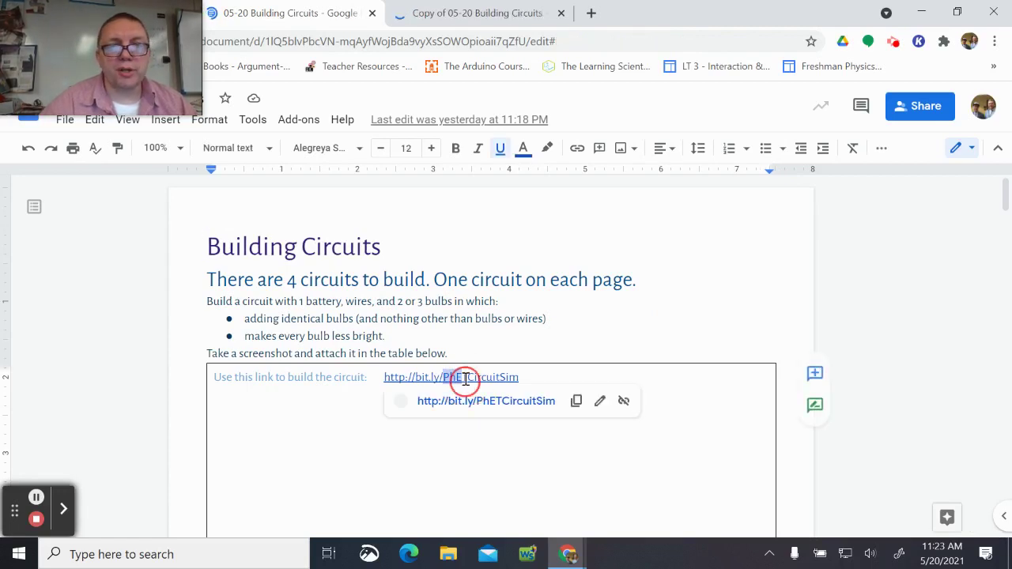
pyautogui.click(487, 403)
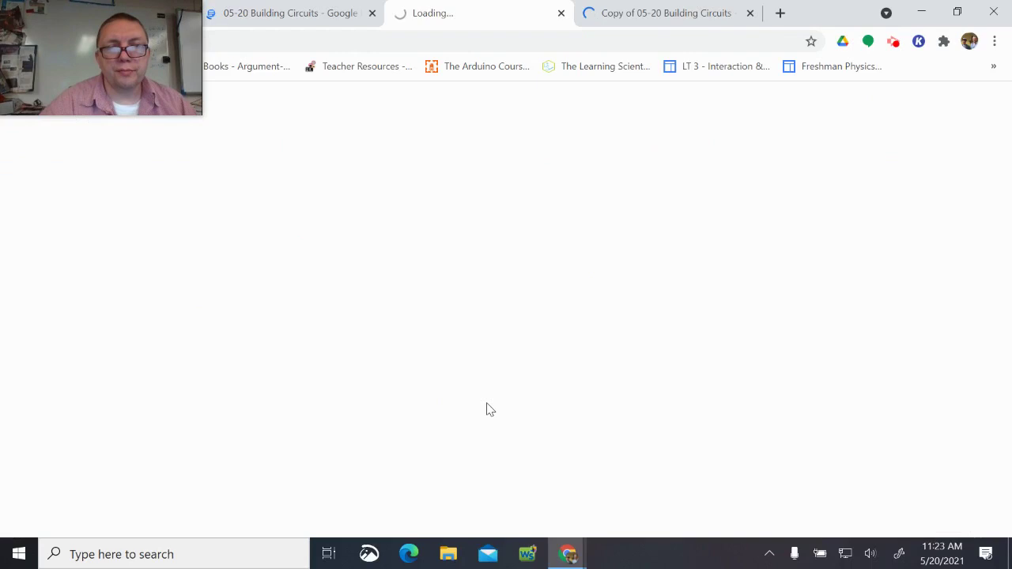
# - Close the original assignment tab, reorder the tabs, and enter the simulation's Lab screen
pyautogui.click(373, 14)
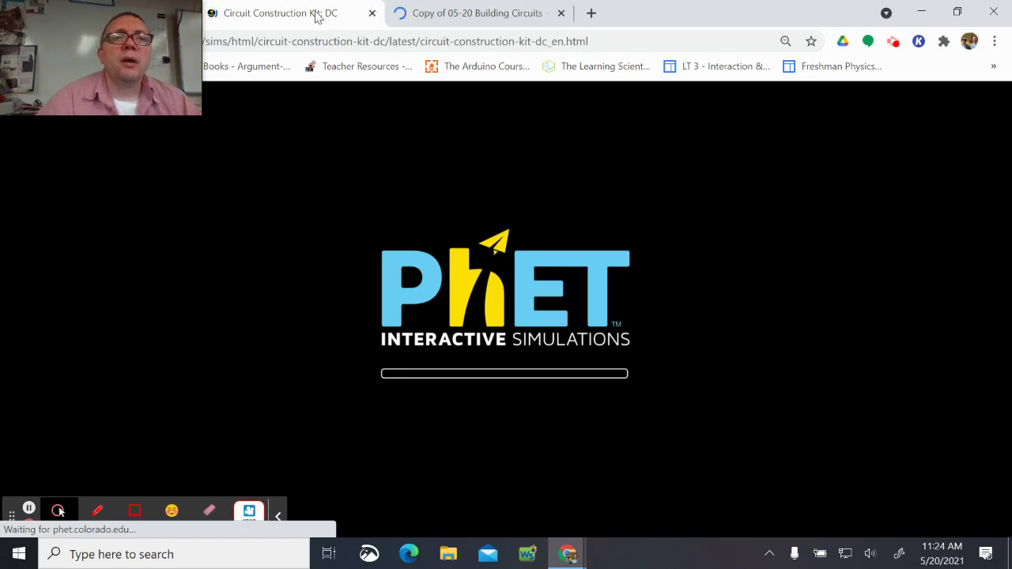
pyautogui.moveTo(323, 18); pyautogui.dragTo(509, 21)
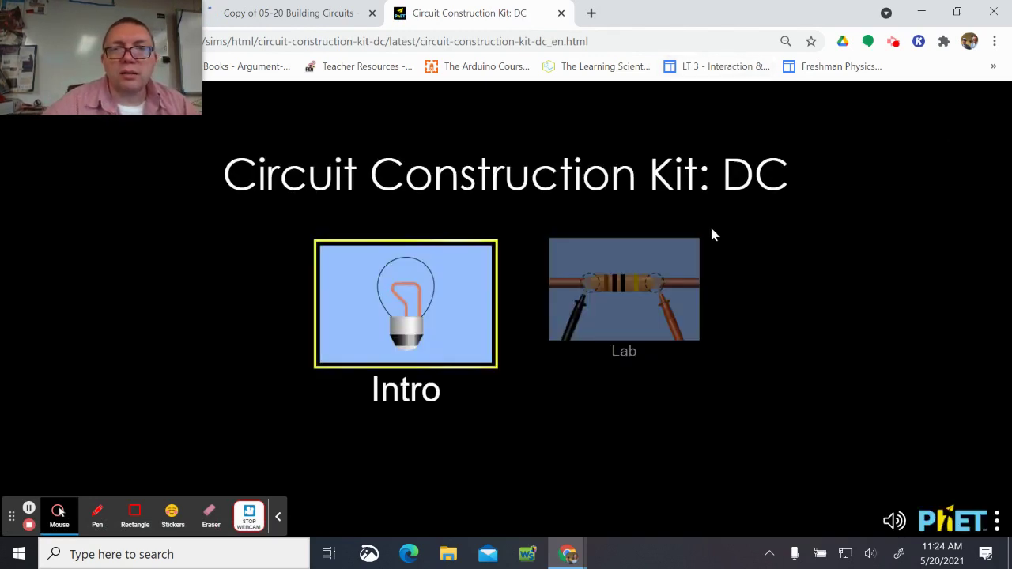
pyautogui.click(630, 287)
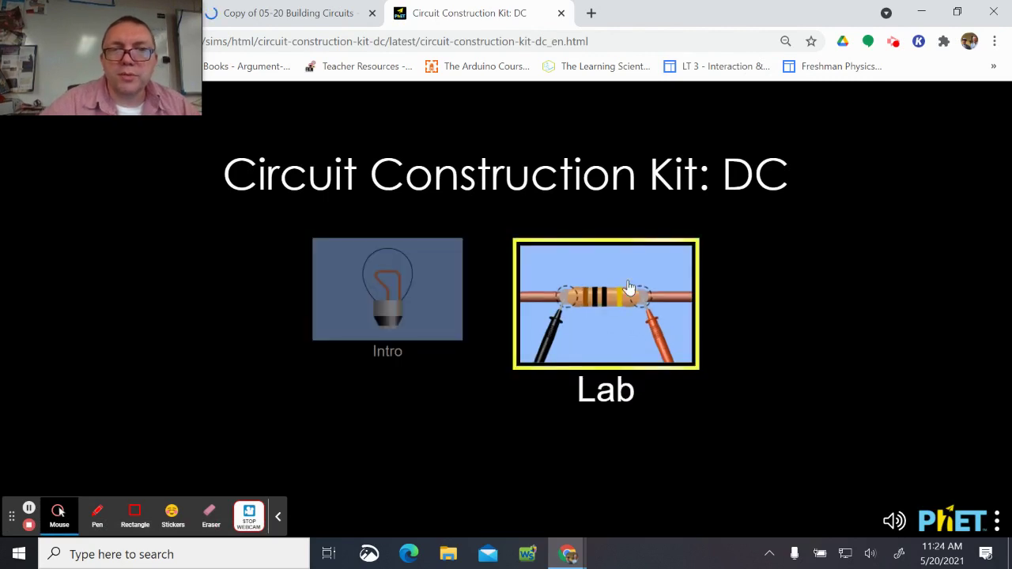
pyautogui.click(630, 287)
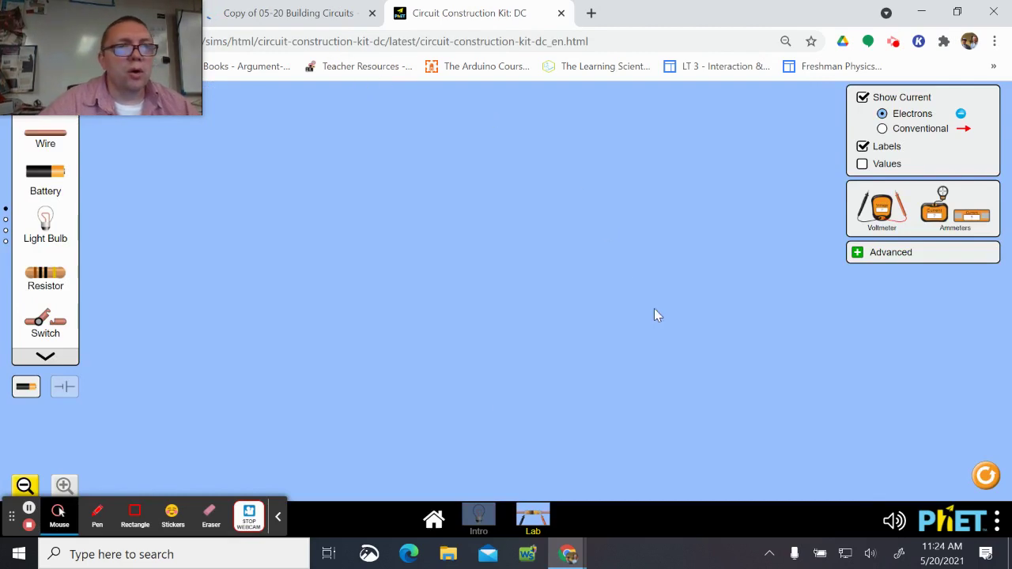
pyautogui.click(286, 20)
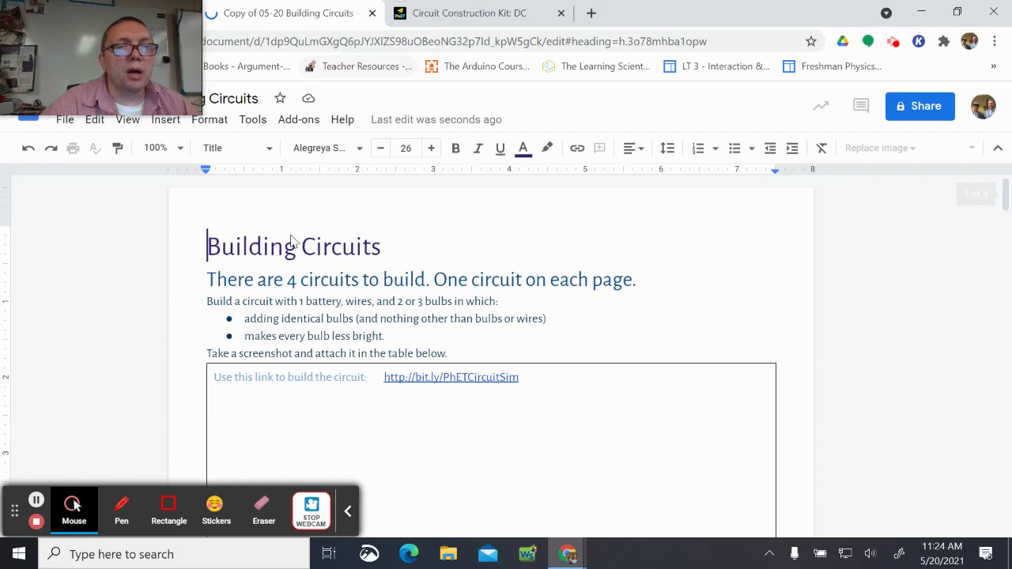
pyautogui.moveTo(208, 301); pyautogui.dragTo(275, 301)
pyautogui.moveTo(387, 304); pyautogui.dragTo(432, 305)
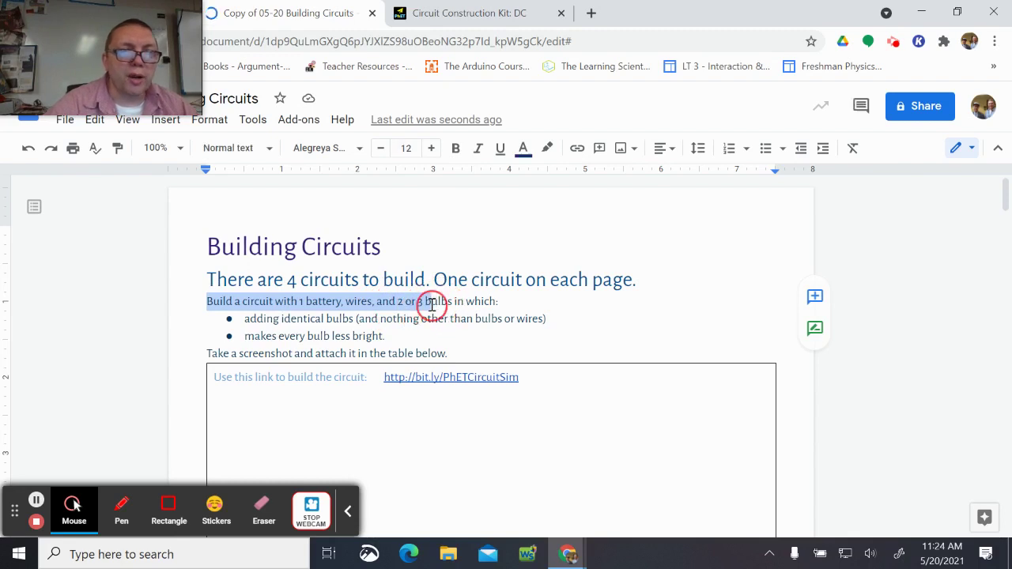
pyautogui.tripleClick(281, 319)
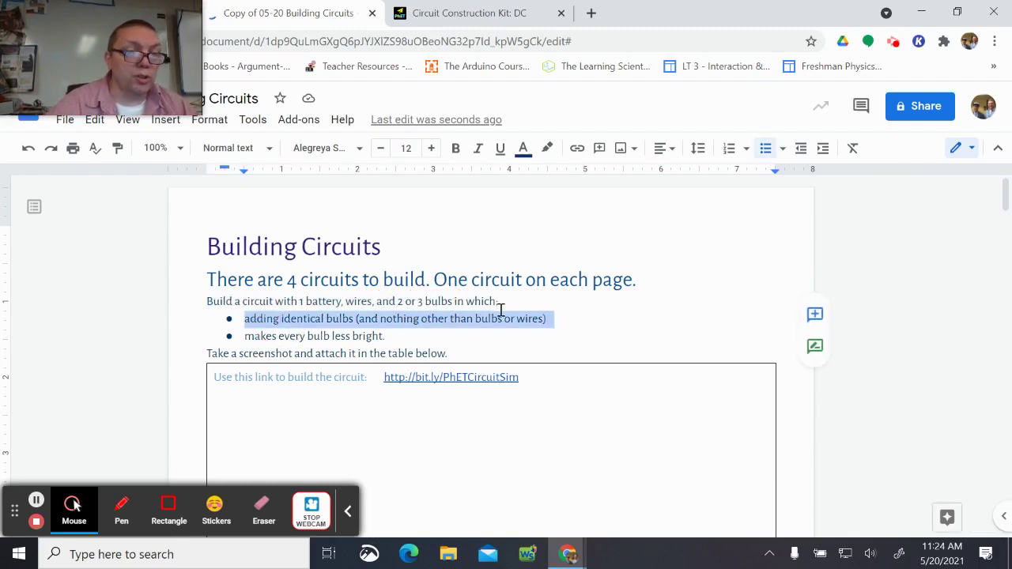
pyautogui.tripleClick(313, 337)
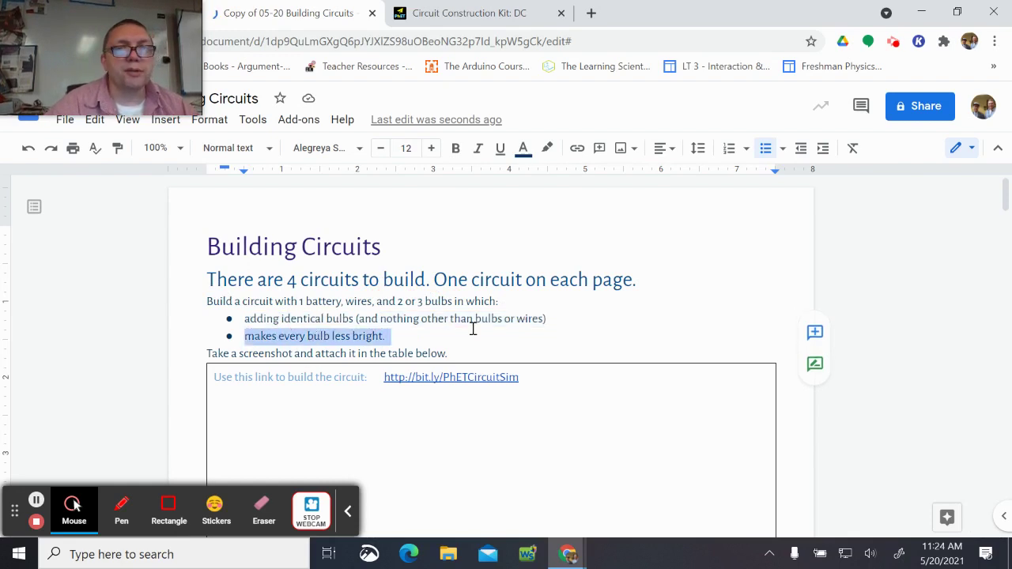
pyautogui.click(488, 26)
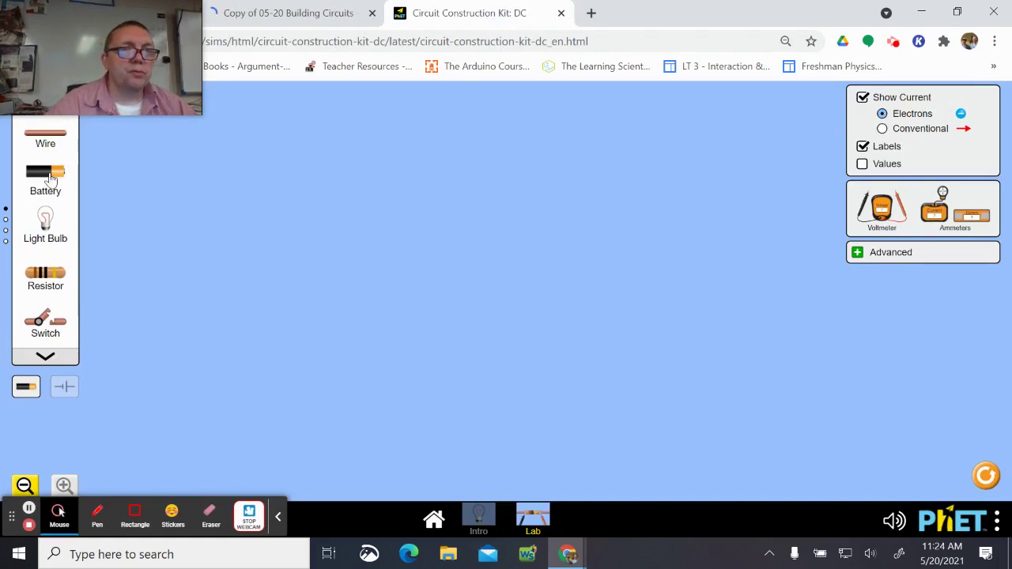
# - Connect a battery, top wire, light bulb and return wires into a closed single-bulb loop
pyautogui.moveTo(49, 179); pyautogui.dragTo(206, 233)
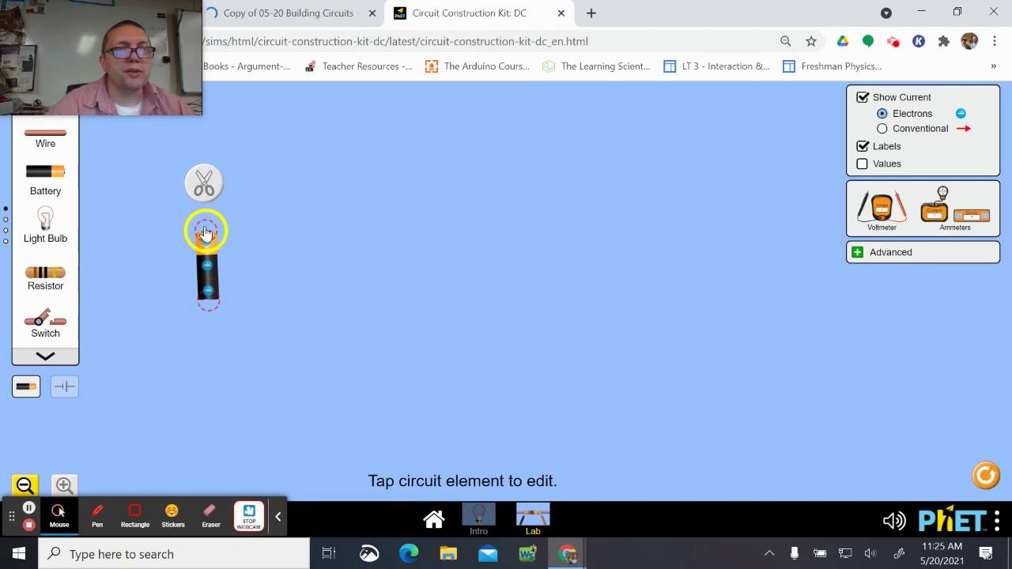
pyautogui.moveTo(205, 234); pyautogui.dragTo(208, 227)
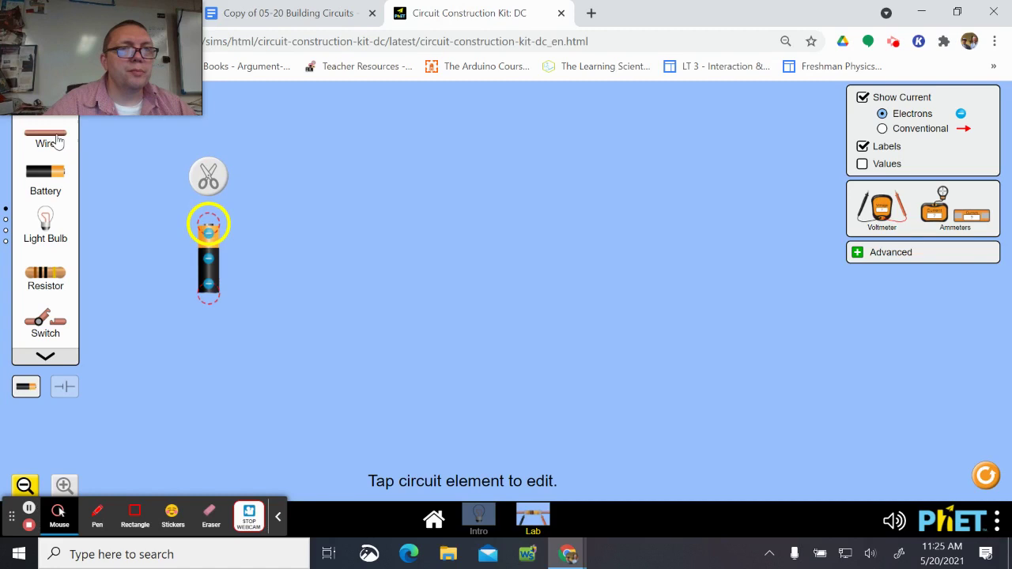
pyautogui.moveTo(49, 134); pyautogui.dragTo(76, 134)
pyautogui.moveTo(201, 187)
pyautogui.mouseDown()
pyautogui.moveTo(266, 251)
pyautogui.moveTo(237, 227)
pyautogui.moveTo(229, 181)
pyautogui.moveTo(206, 168)
pyautogui.mouseUp()
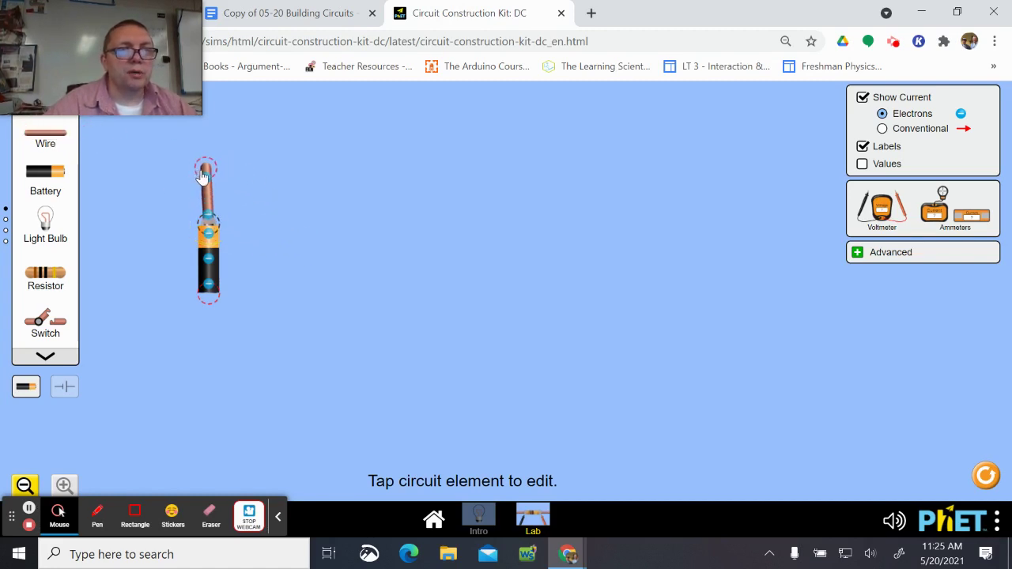
pyautogui.moveTo(45, 136); pyautogui.dragTo(261, 170)
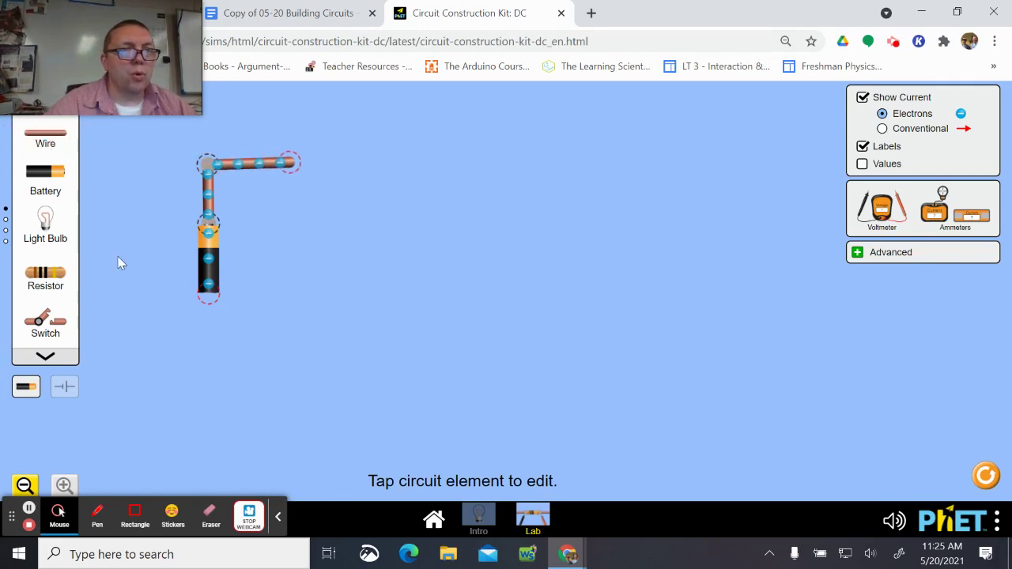
pyautogui.moveTo(46, 218); pyautogui.dragTo(320, 171)
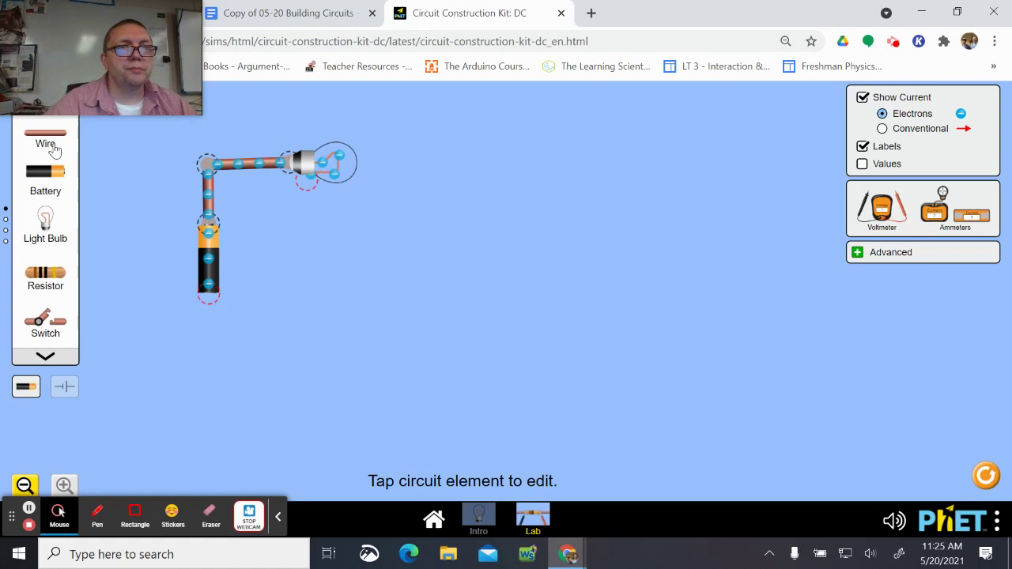
pyautogui.moveTo(56, 144); pyautogui.dragTo(316, 307)
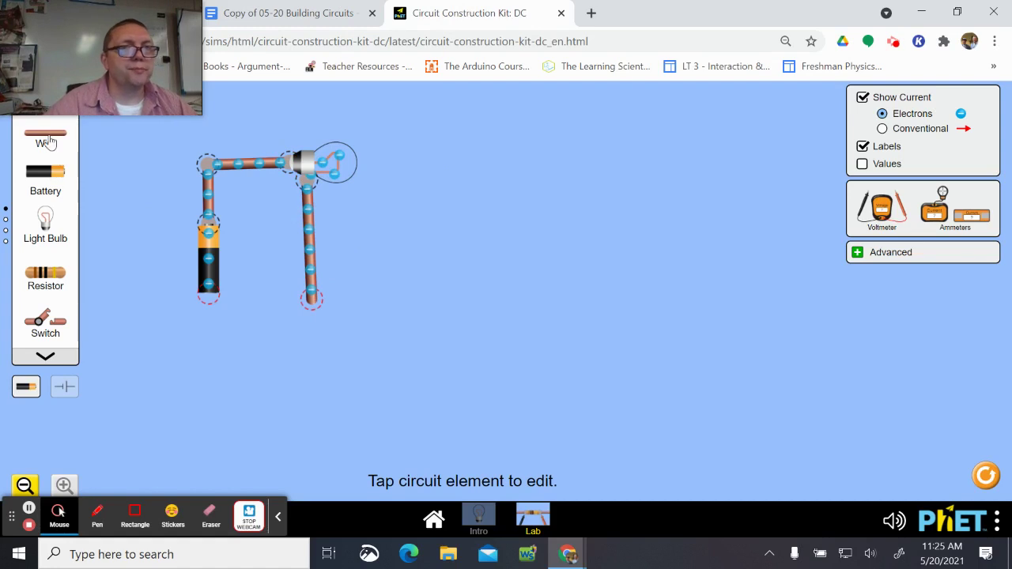
pyautogui.moveTo(49, 141); pyautogui.dragTo(310, 297)
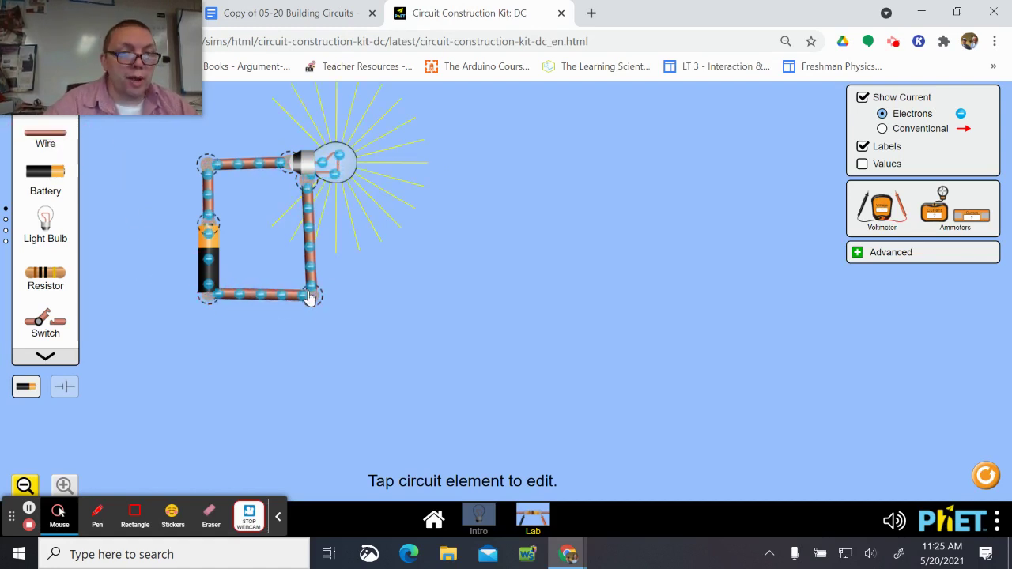
pyautogui.click(306, 295)
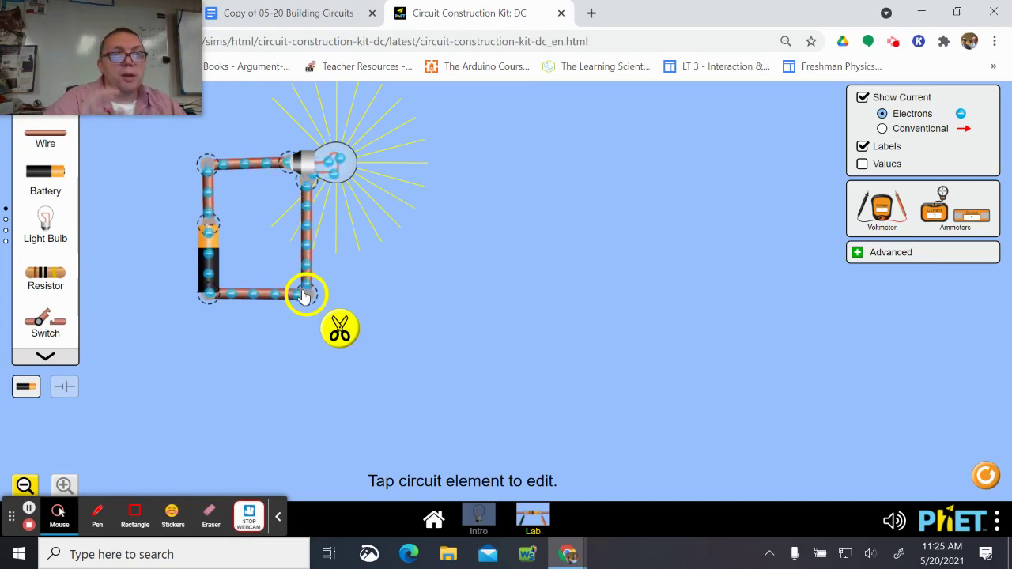
pyautogui.click(288, 14)
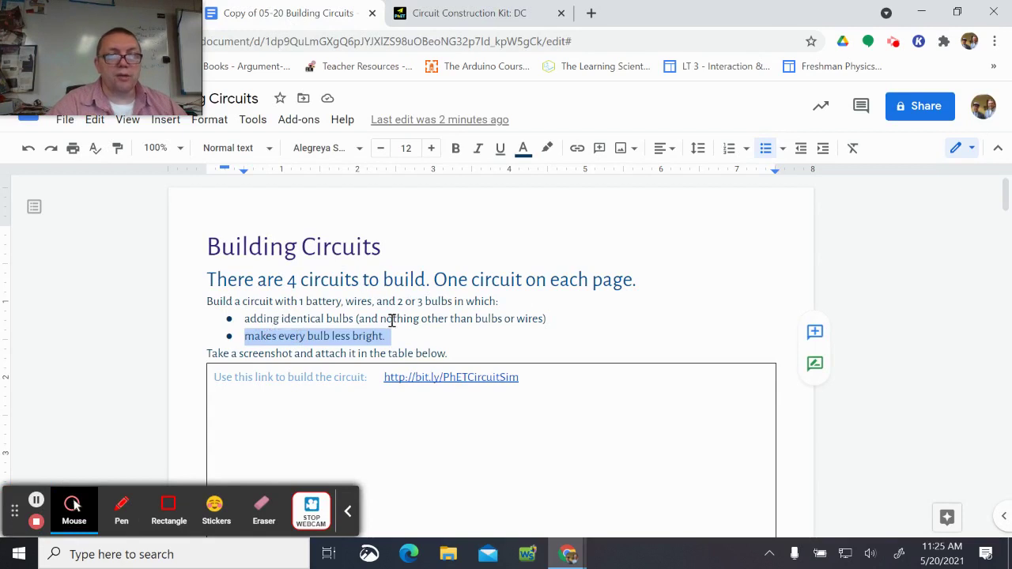
pyautogui.click(332, 338)
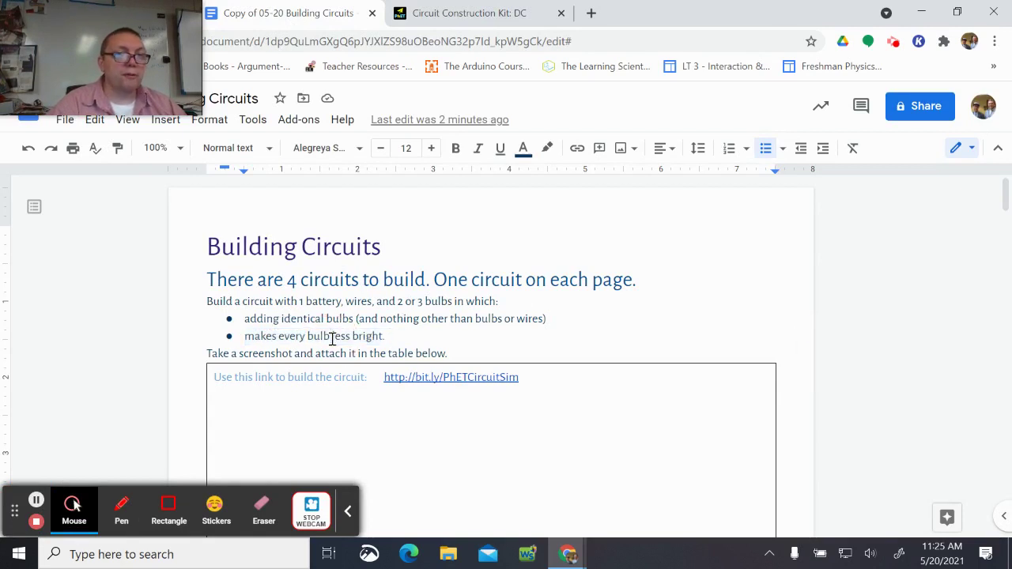
pyautogui.click(451, 16)
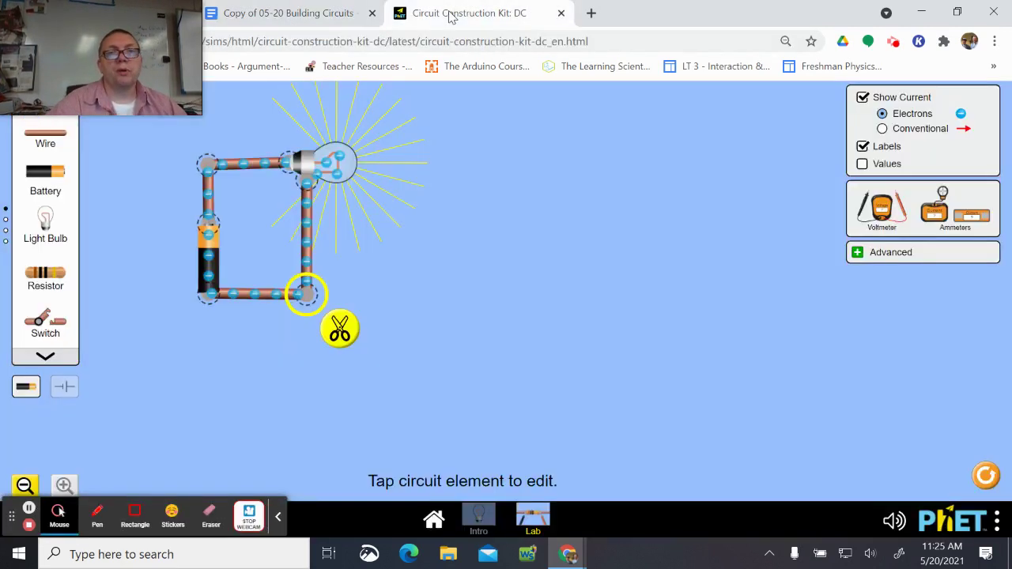
# - Close the right circuit with a wire, then replace that wire with a second bulb
pyautogui.click(307, 253)
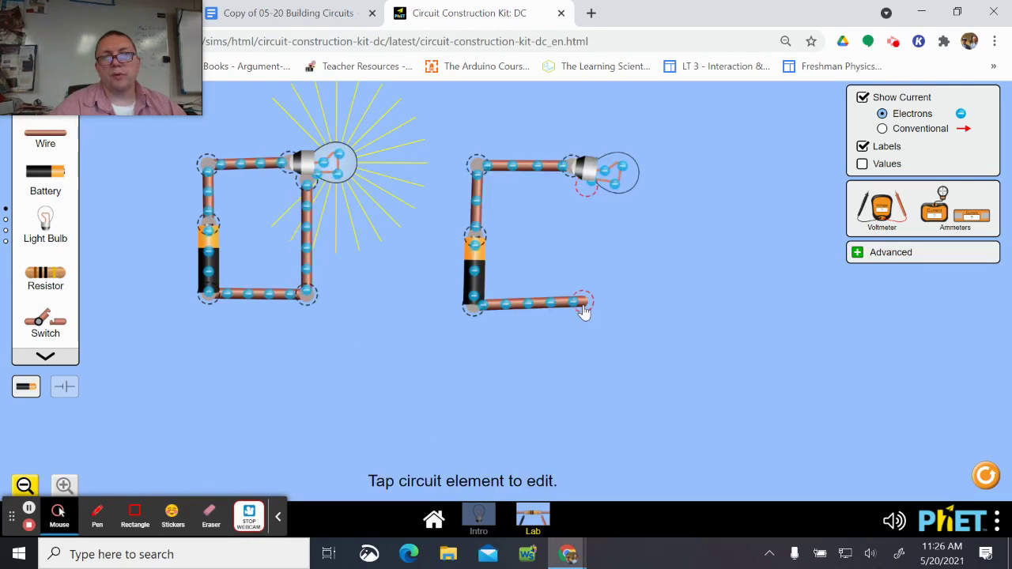
pyautogui.moveTo(581, 305); pyautogui.dragTo(581, 310)
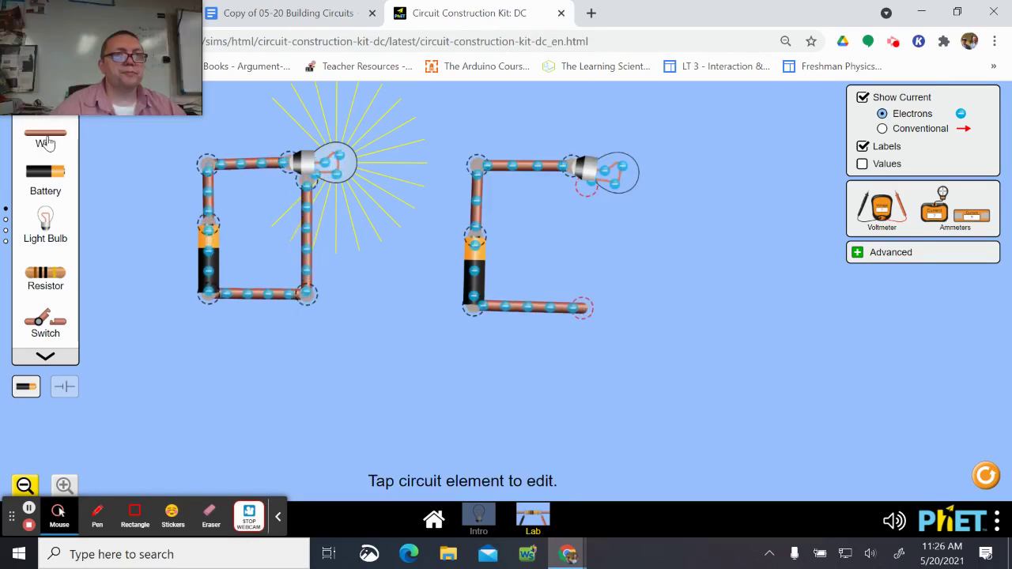
pyautogui.moveTo(45, 136); pyautogui.dragTo(403, 210)
pyautogui.moveTo(496, 209); pyautogui.dragTo(598, 313)
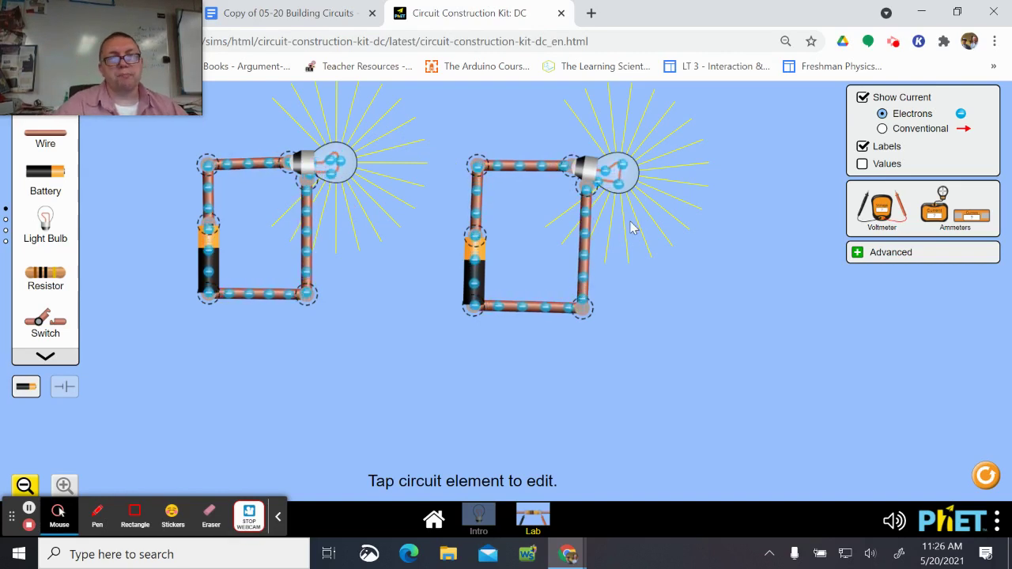
pyautogui.click(589, 267)
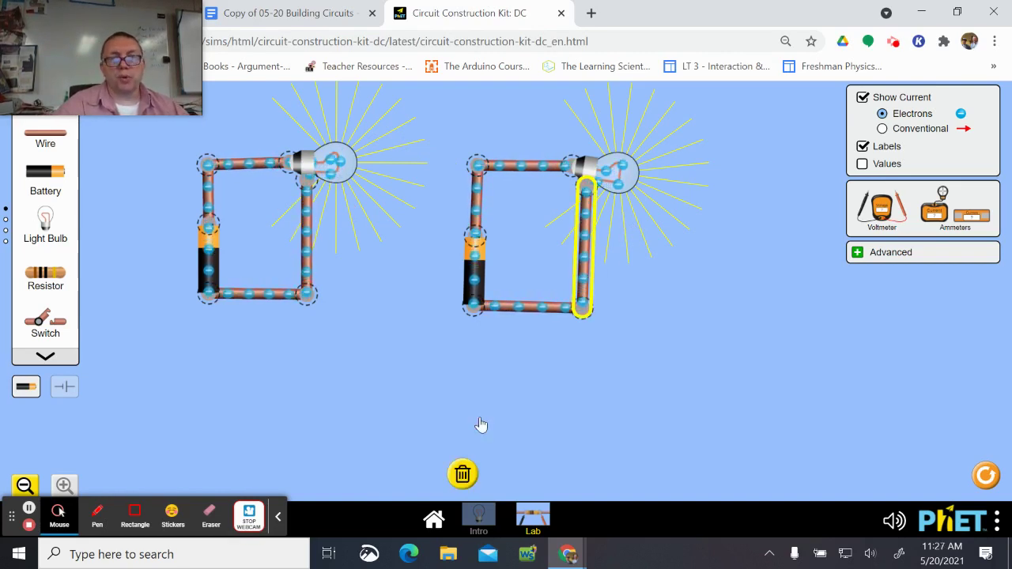
pyautogui.click(462, 474)
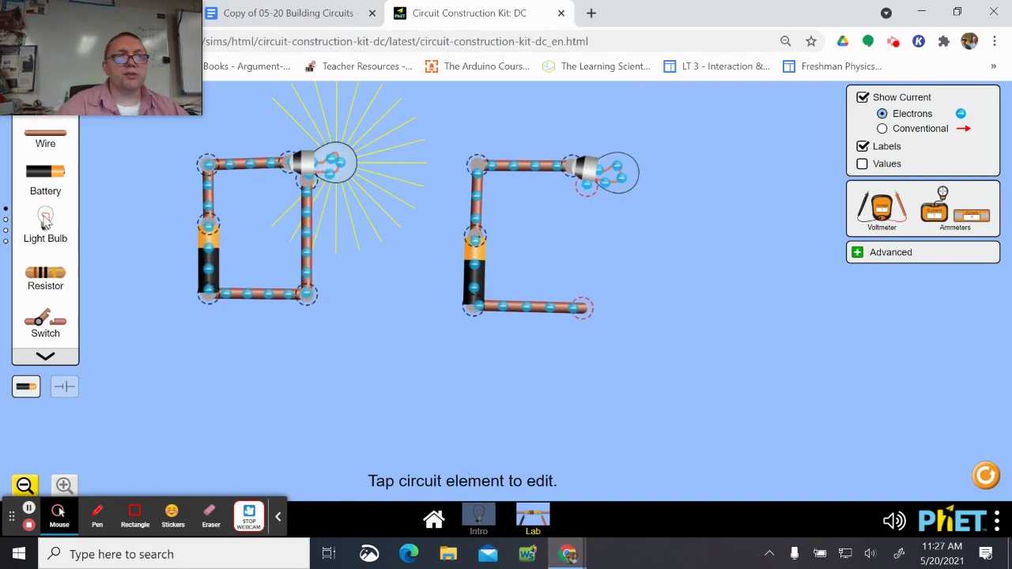
pyautogui.moveTo(45, 221); pyautogui.dragTo(596, 291)
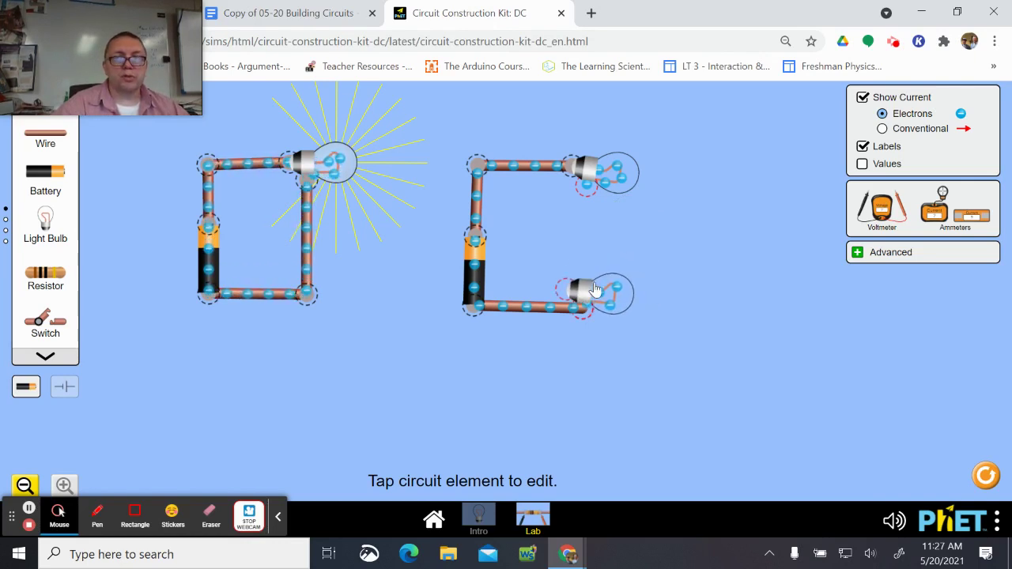
# - Wire the upper bulb to the lower bulb to complete the two-bulb series loop
pyautogui.moveTo(24, 133); pyautogui.dragTo(566, 283)
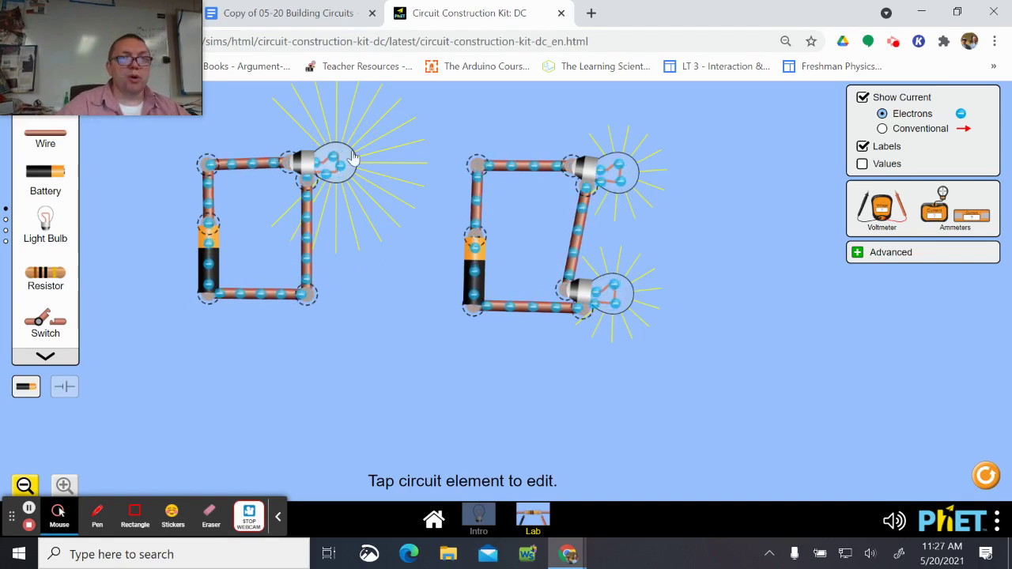
# - Verify both batteries read 9.0 V and every bulb 10.0 Ω, then launch Snip & Sketch
pyautogui.click(207, 263)
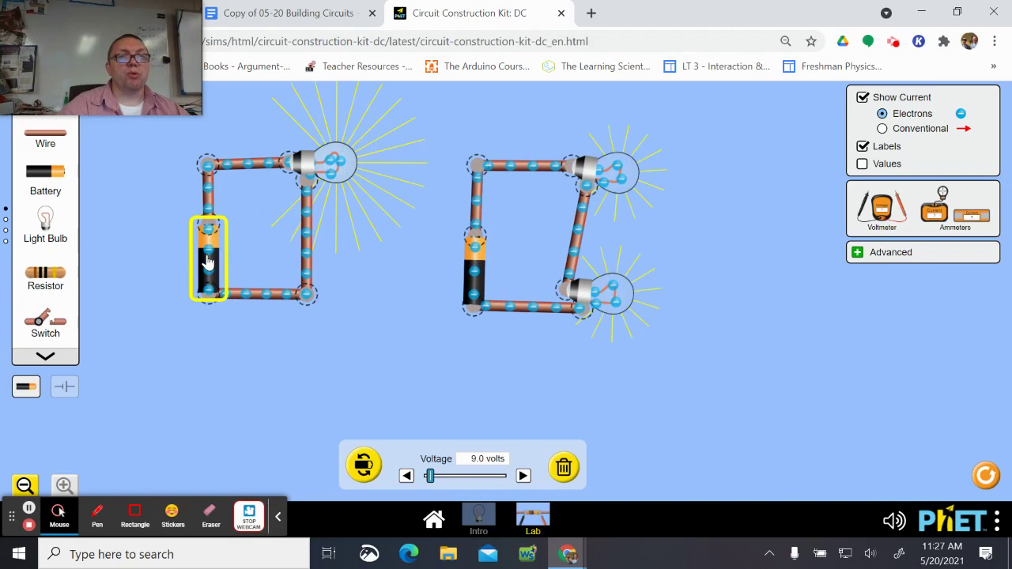
pyautogui.click(332, 169)
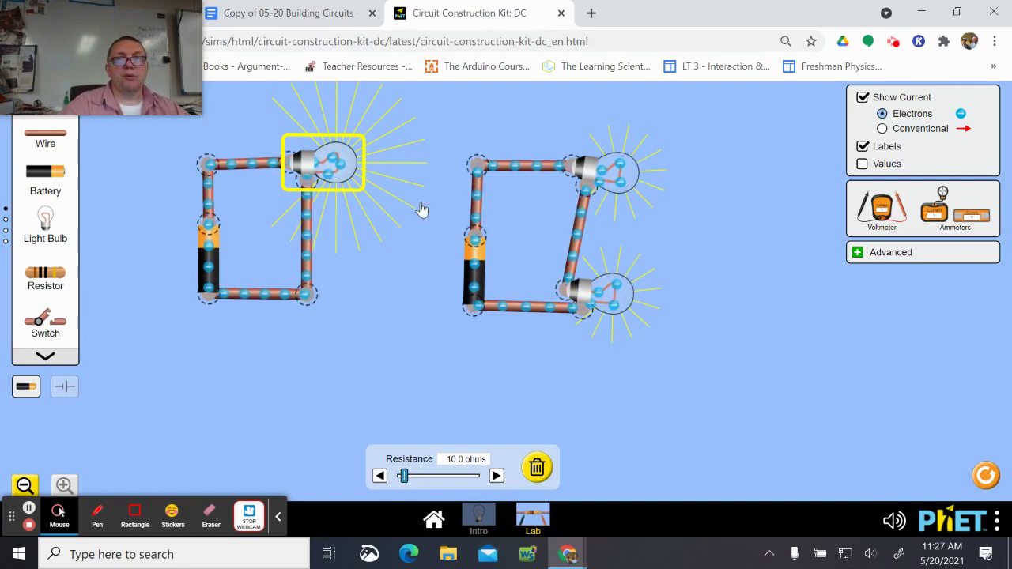
pyautogui.click(684, 245)
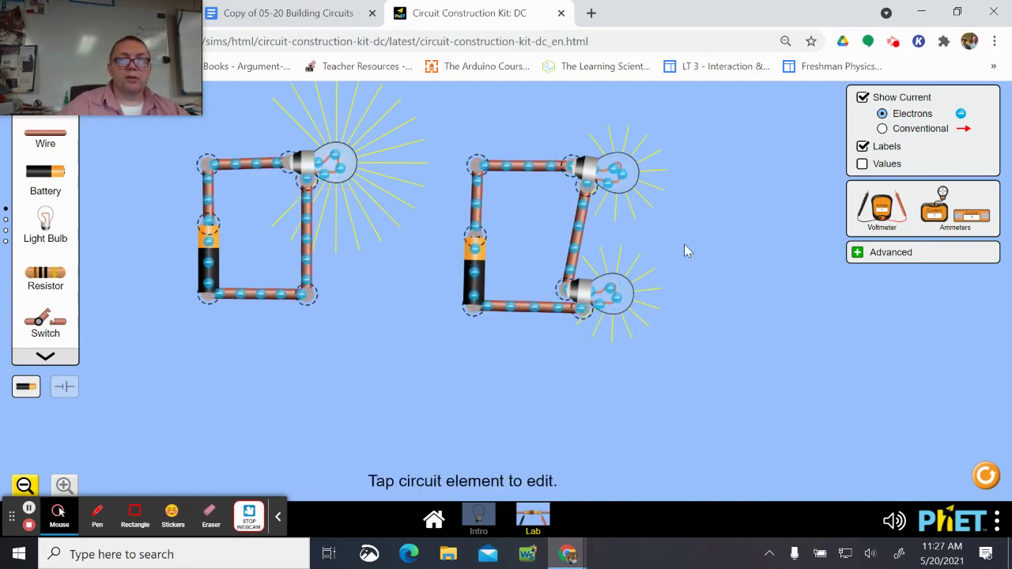
pyautogui.click(474, 273)
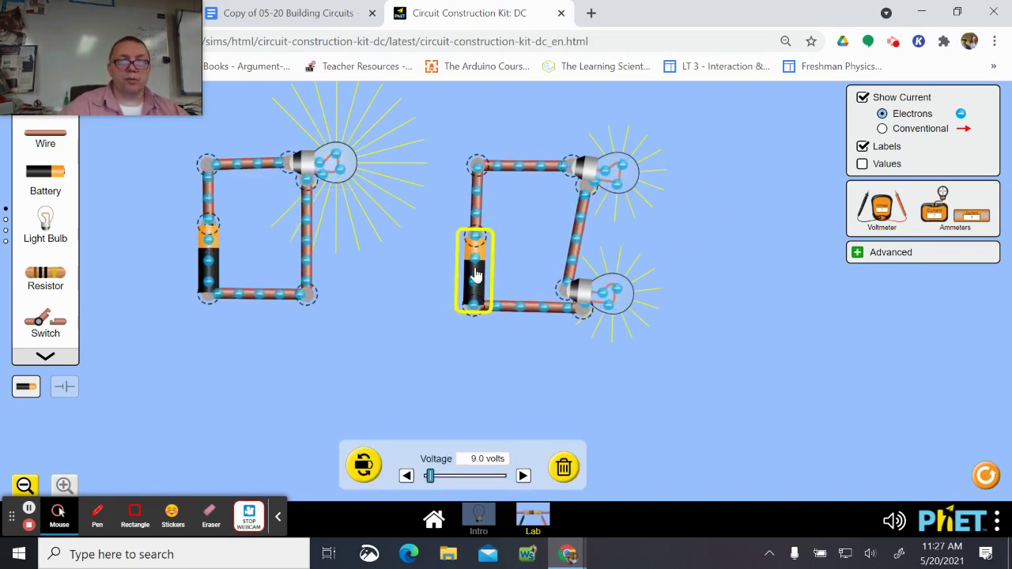
pyautogui.click(332, 166)
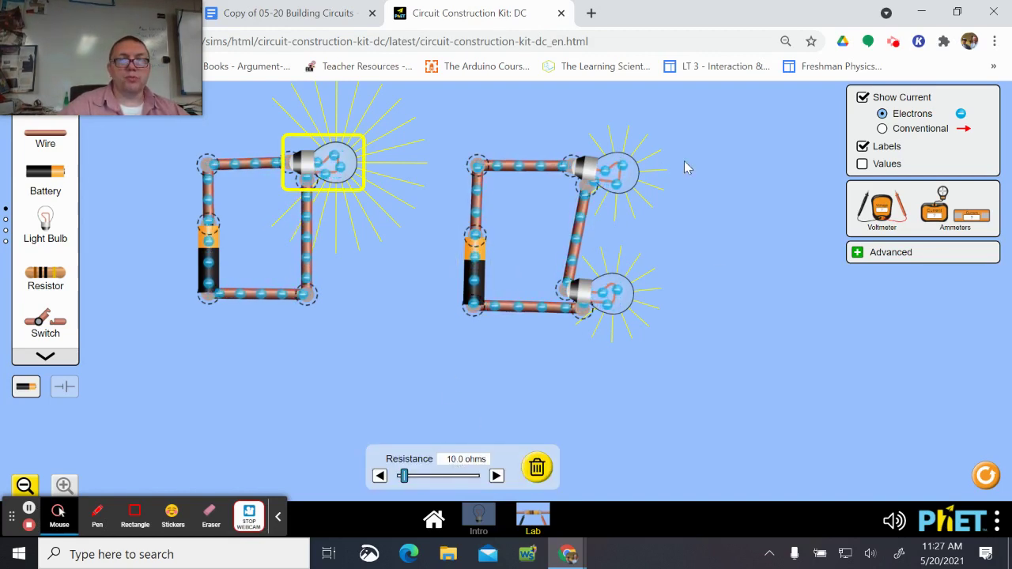
pyautogui.click(624, 172)
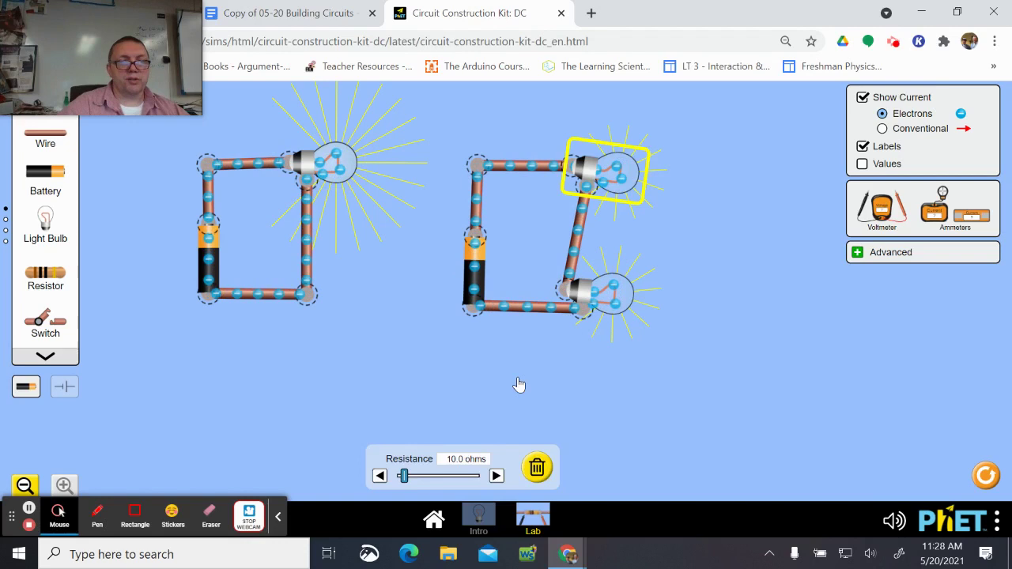
pyautogui.click(609, 297)
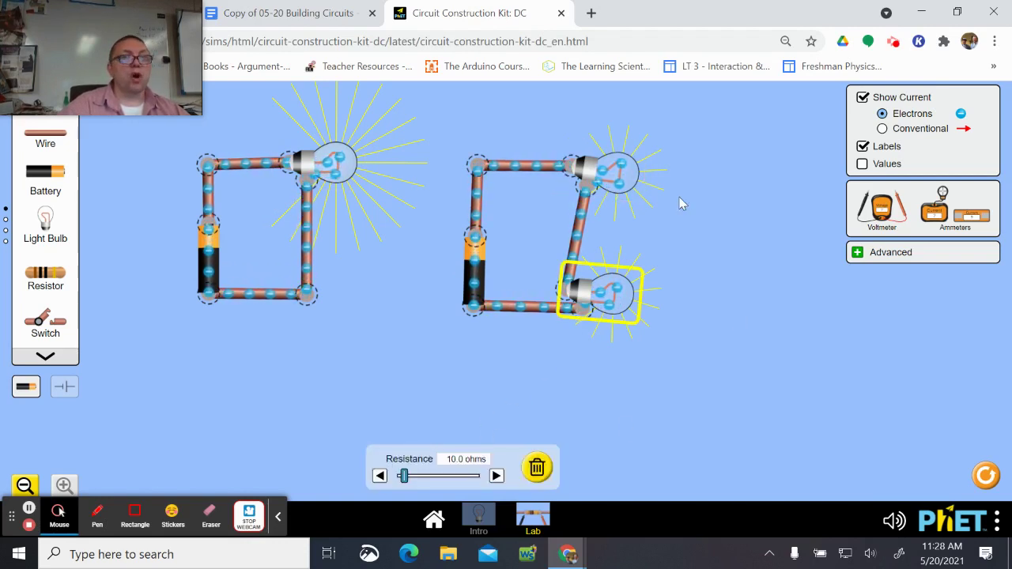
pyautogui.click(708, 252)
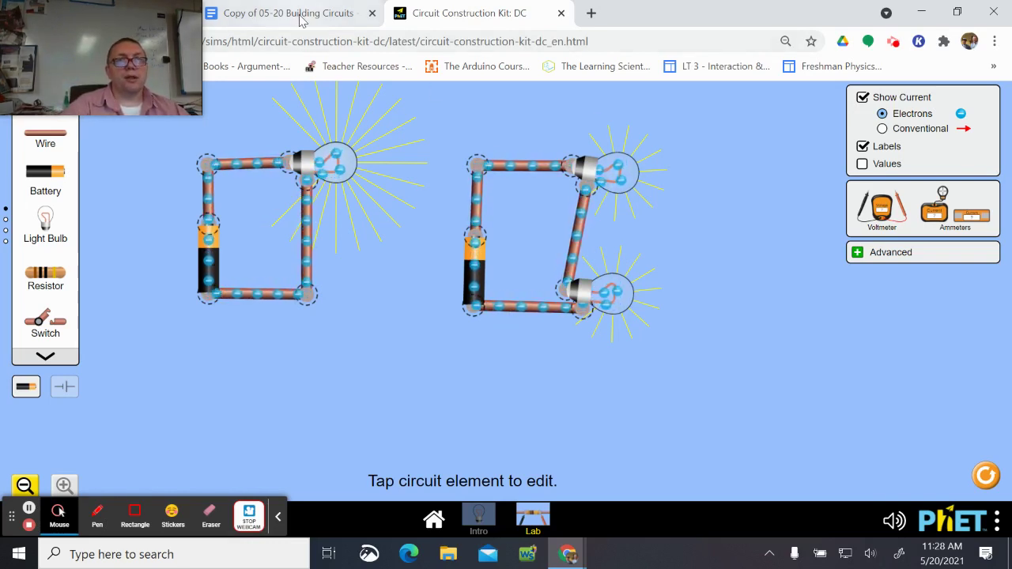
pyautogui.click(369, 555)
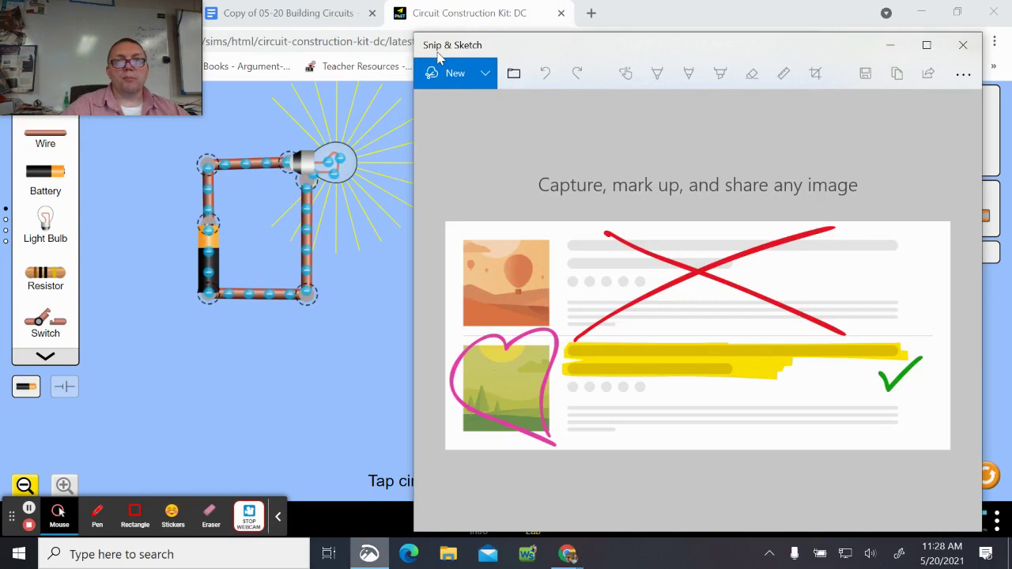
# - Snip the area containing both lit circuits and copy the image to the clipboard
pyautogui.click(889, 46)
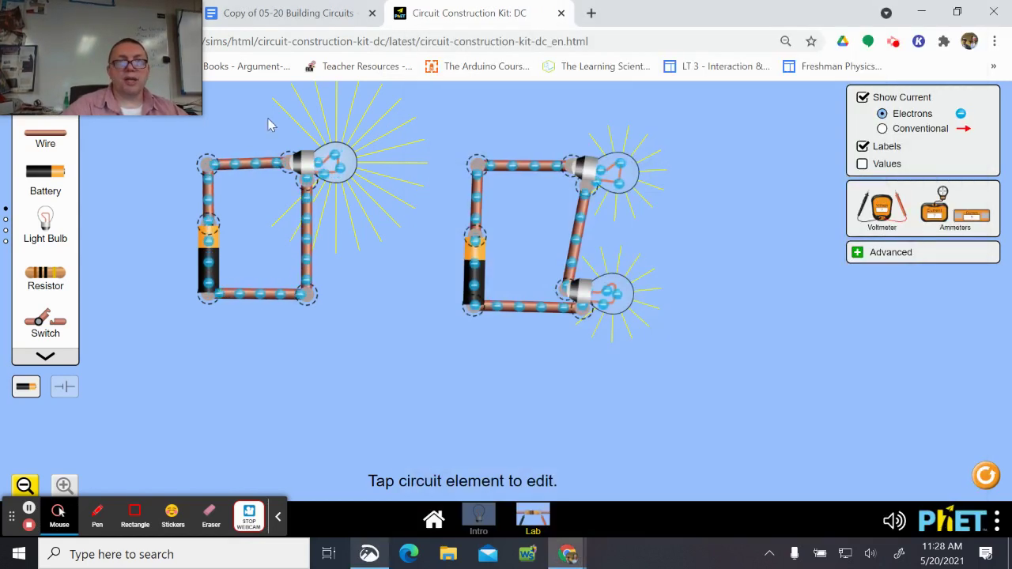
pyautogui.press('super+shift+s')
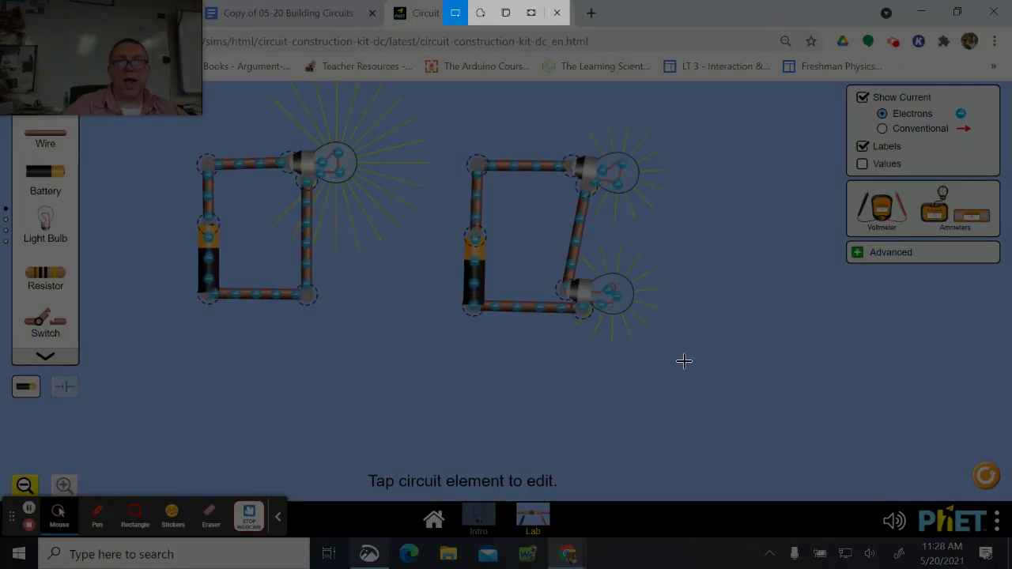
pyautogui.moveTo(683, 361)
pyautogui.mouseDown()
pyautogui.moveTo(387, 242)
pyautogui.moveTo(169, 122)
pyautogui.mouseUp()
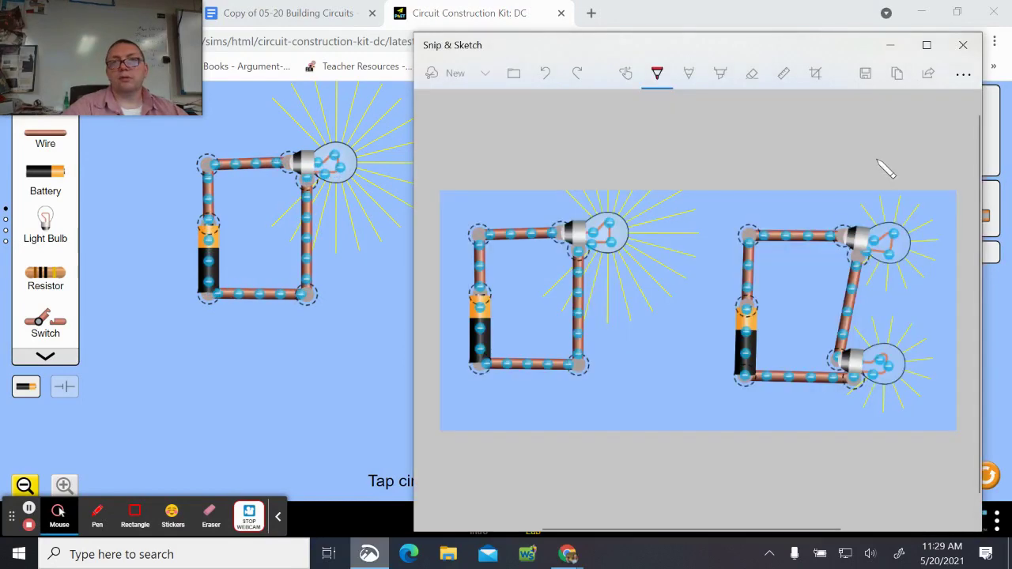
pyautogui.click(898, 75)
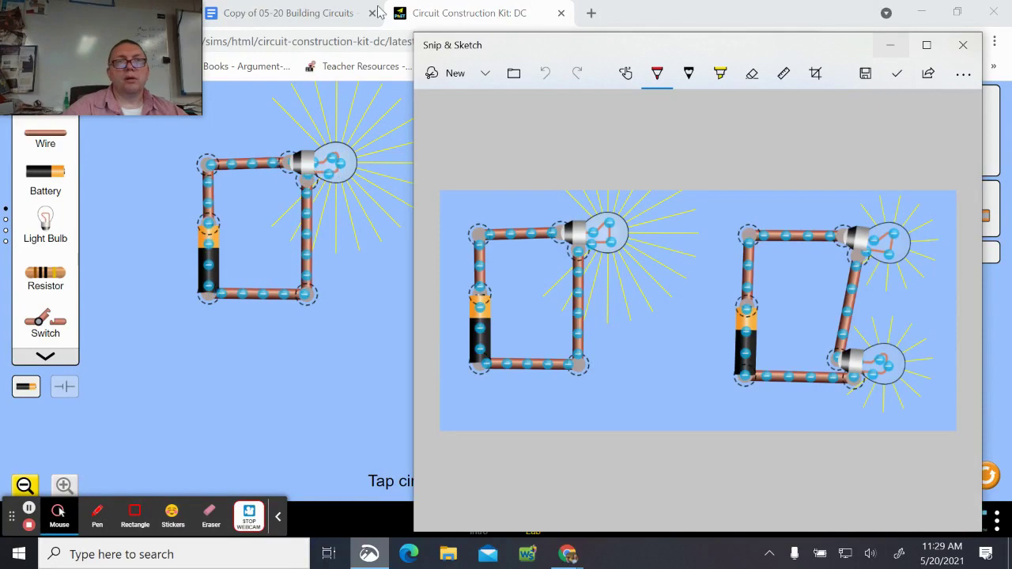
pyautogui.click(378, 13)
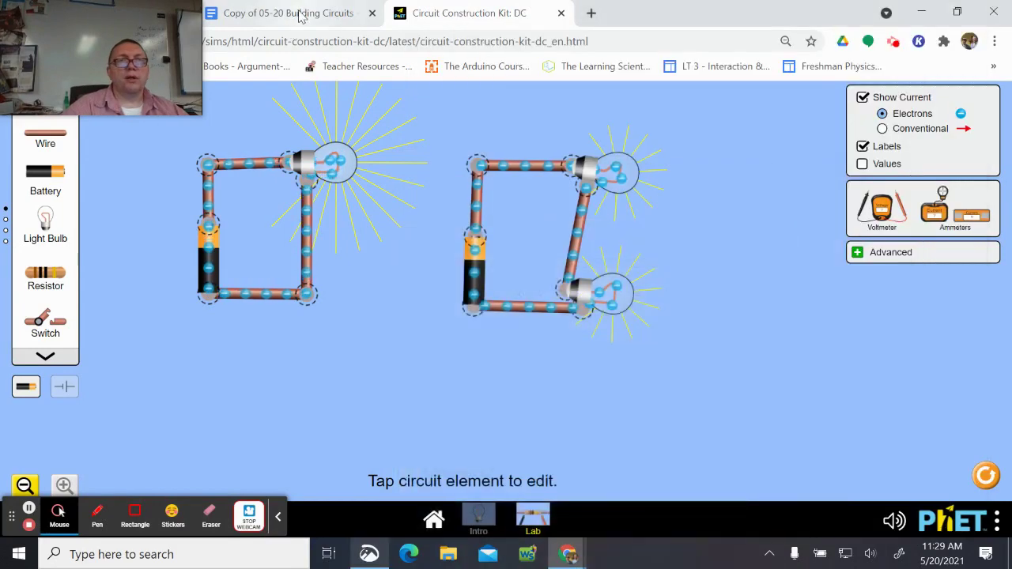
# - Paste the two-circuit screenshot into the first task's table cell and scroll to the next question
pyautogui.click(300, 14)
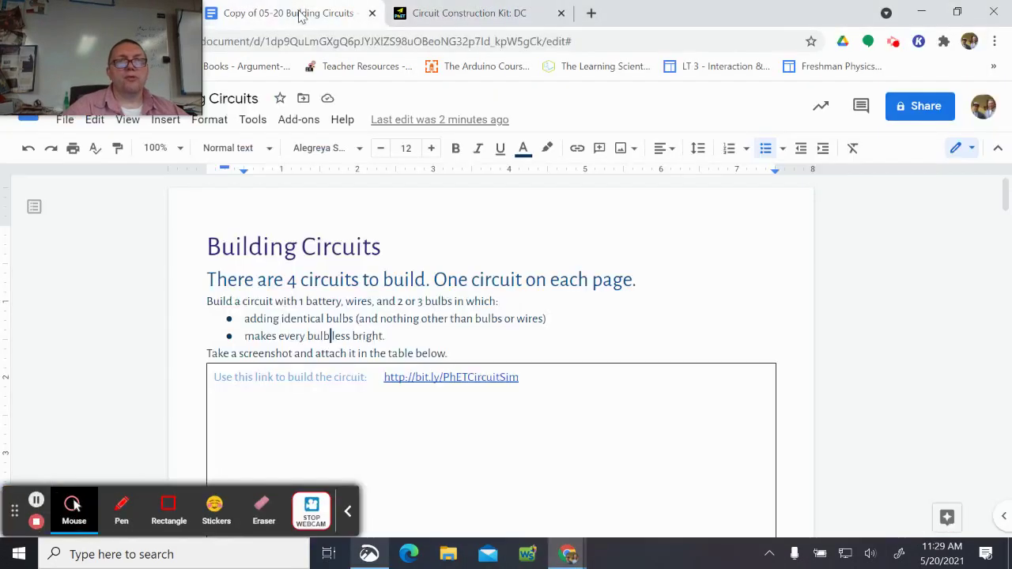
pyautogui.click(252, 410)
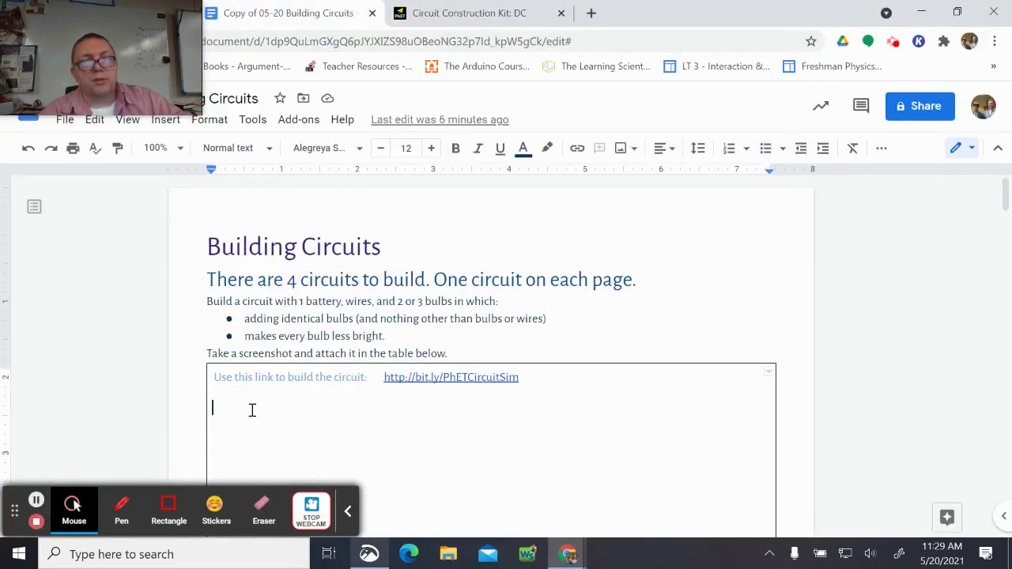
pyautogui.hotkey('ctrl', 'v')
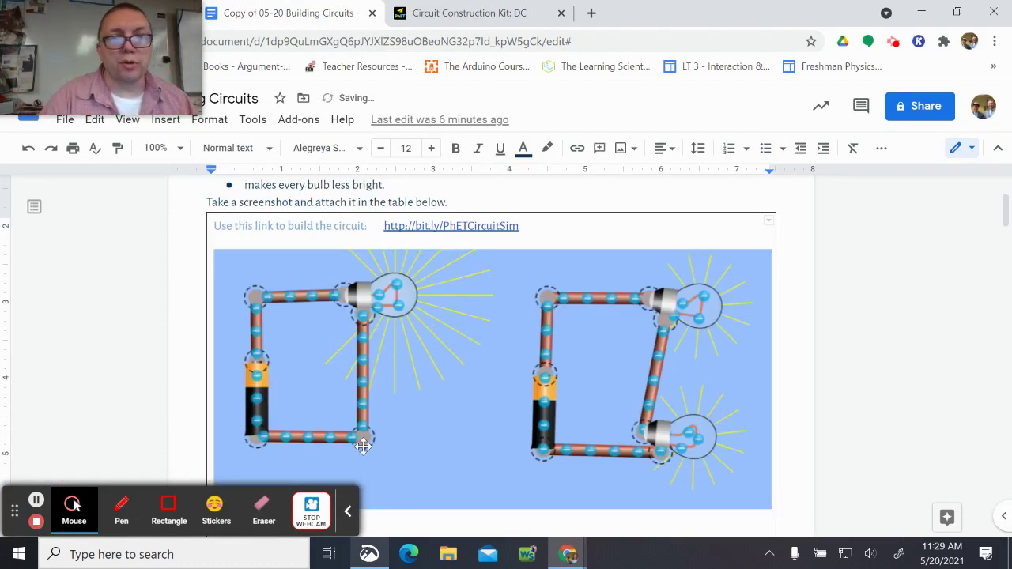
pyautogui.scroll(-4, 460, 408)
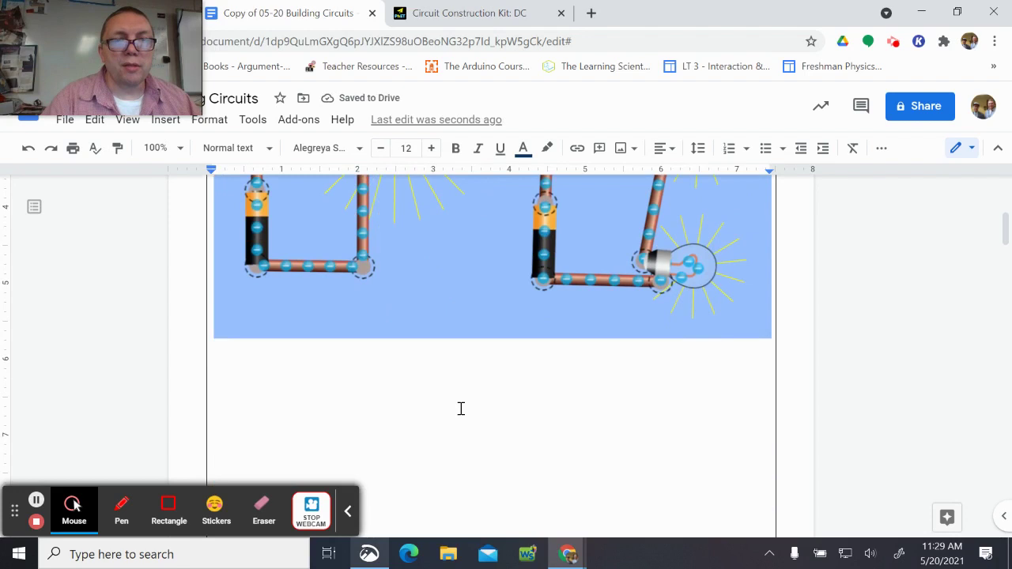
pyautogui.scroll(-5, 461, 407)
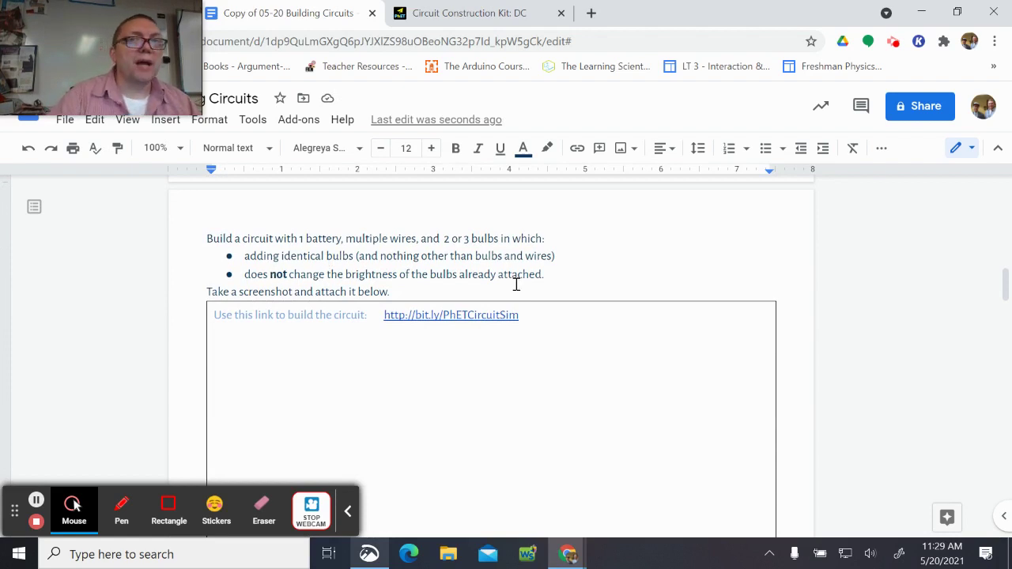
# - Delete the wire joining the two bulbs and remove the bottom bulb from the right circuit
pyautogui.click(463, 16)
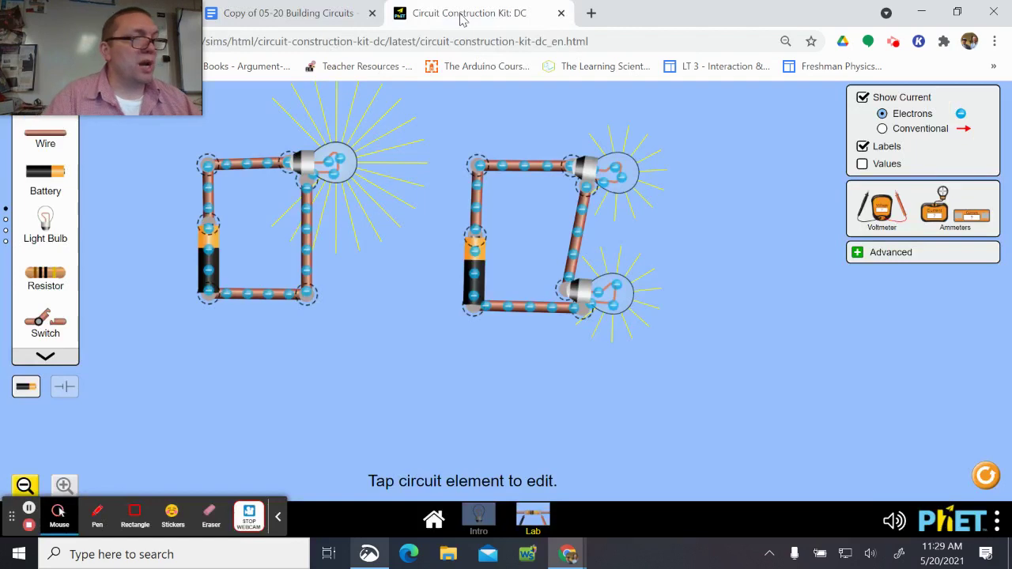
pyautogui.click(578, 253)
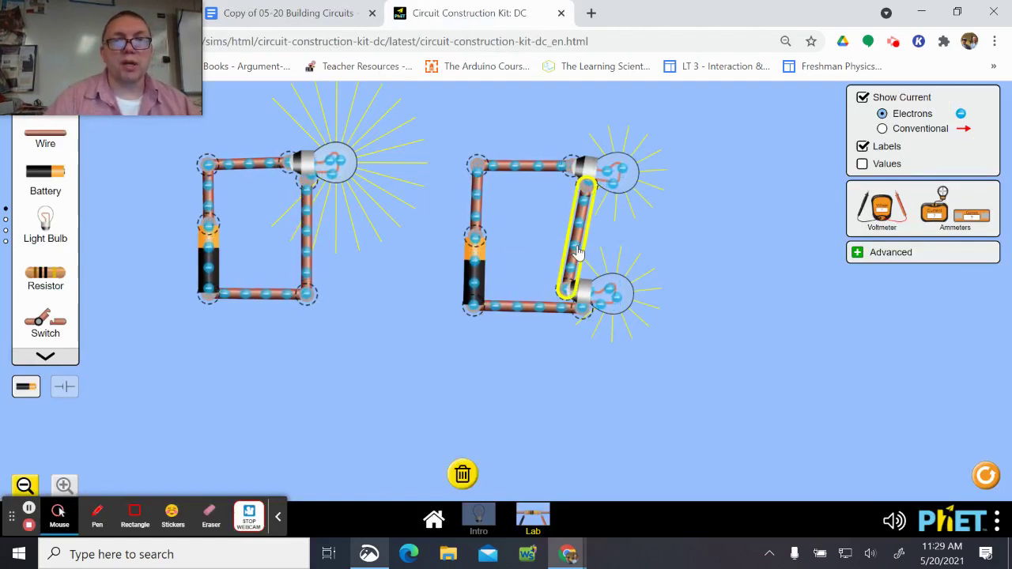
pyautogui.click(462, 474)
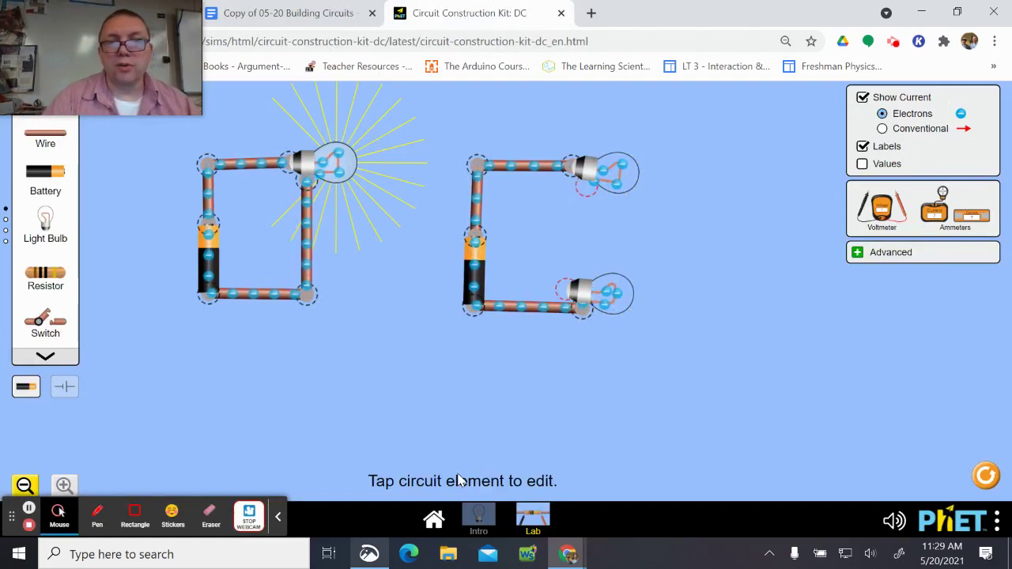
pyautogui.click(575, 291)
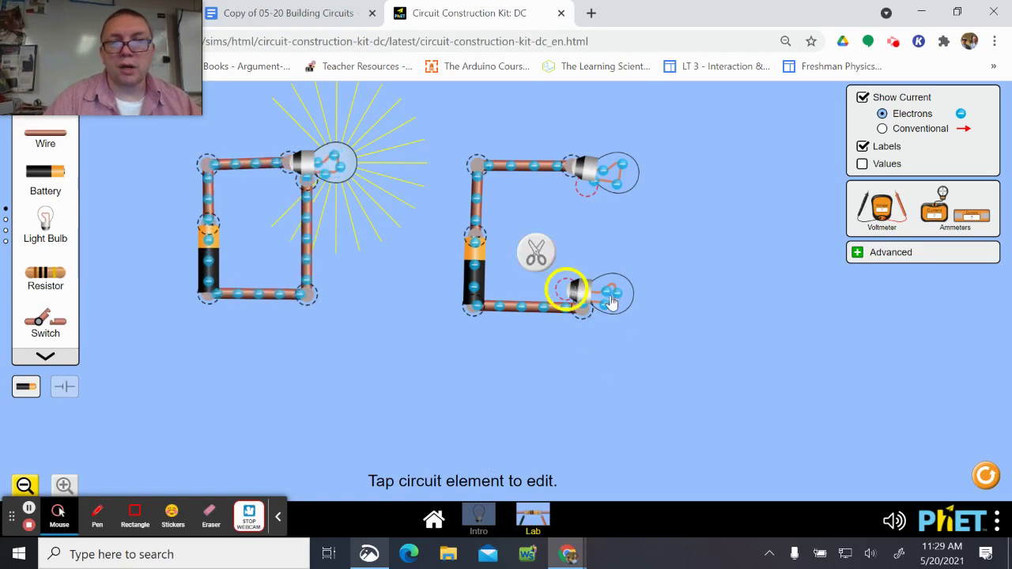
pyautogui.click(610, 299)
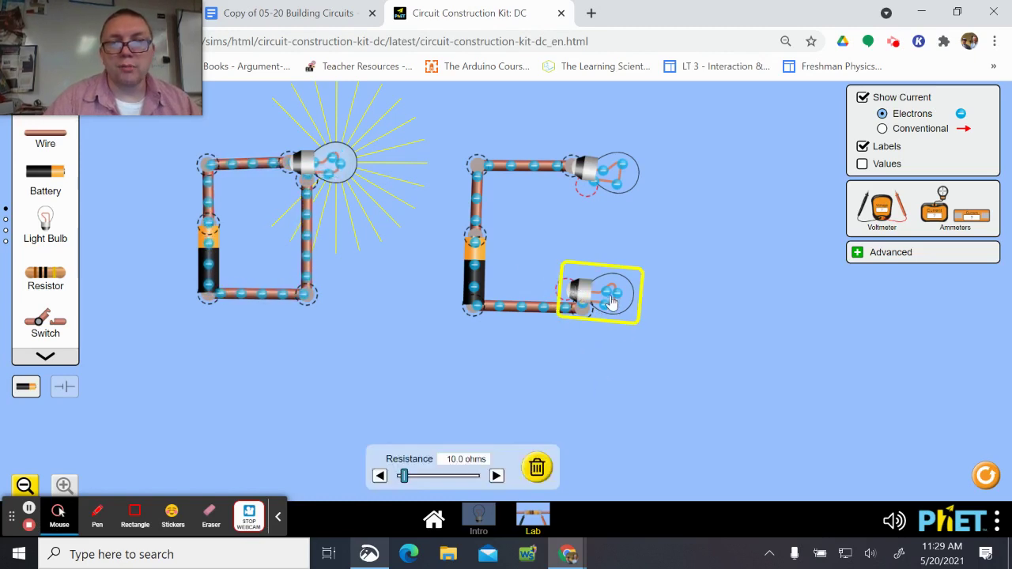
pyautogui.click(537, 468)
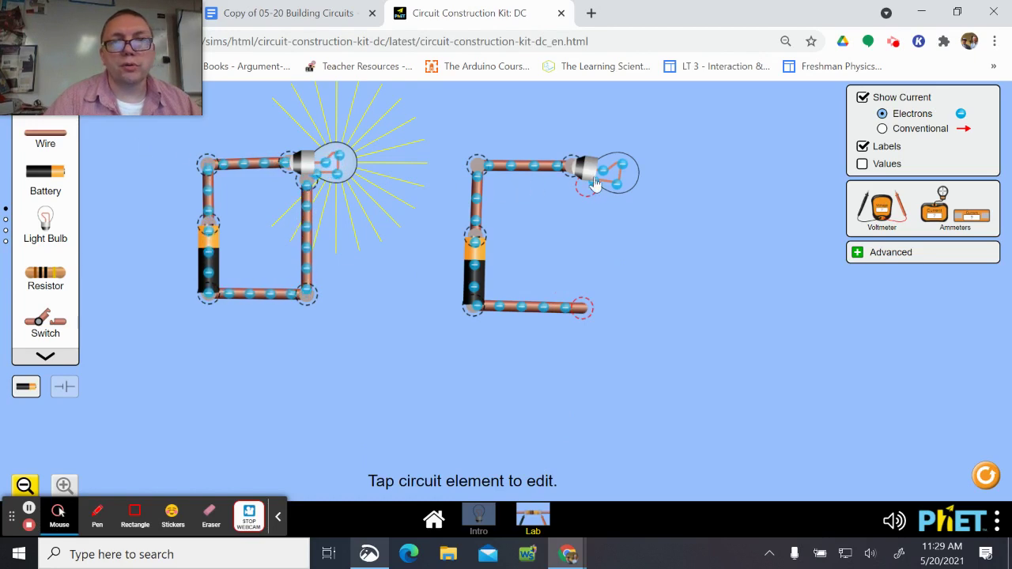
# - Split the top-left junction and rewire the remaining bulb into a closed, lit loop
pyautogui.click(476, 168)
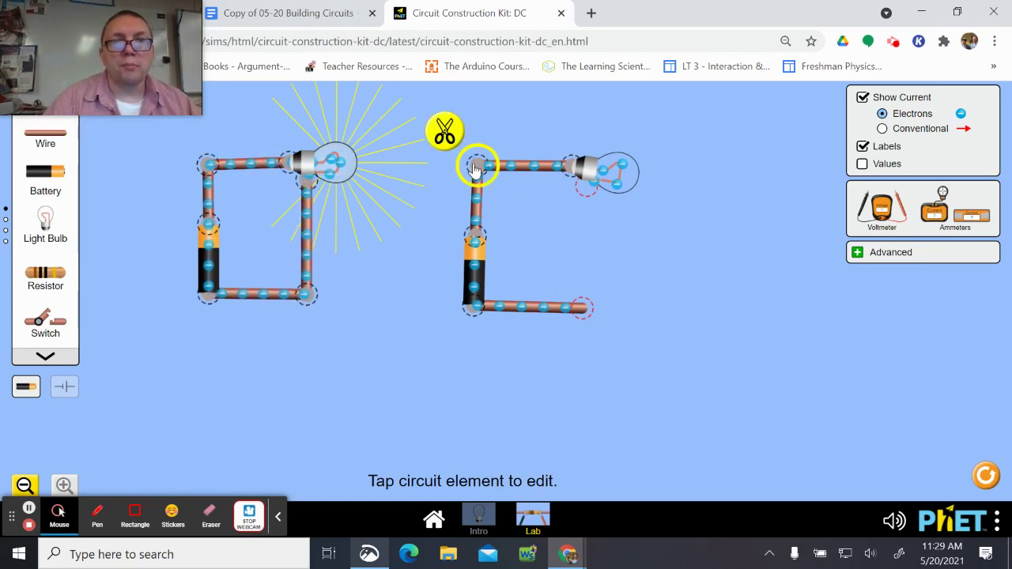
pyautogui.click(446, 135)
pyautogui.moveTo(523, 162); pyautogui.dragTo(533, 204)
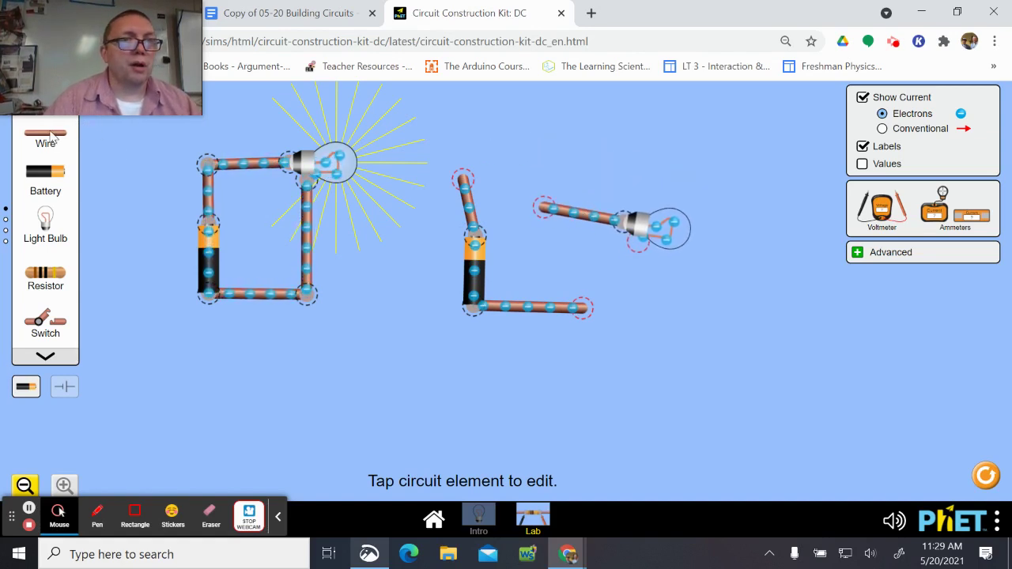
pyautogui.moveTo(50, 137); pyautogui.dragTo(512, 167)
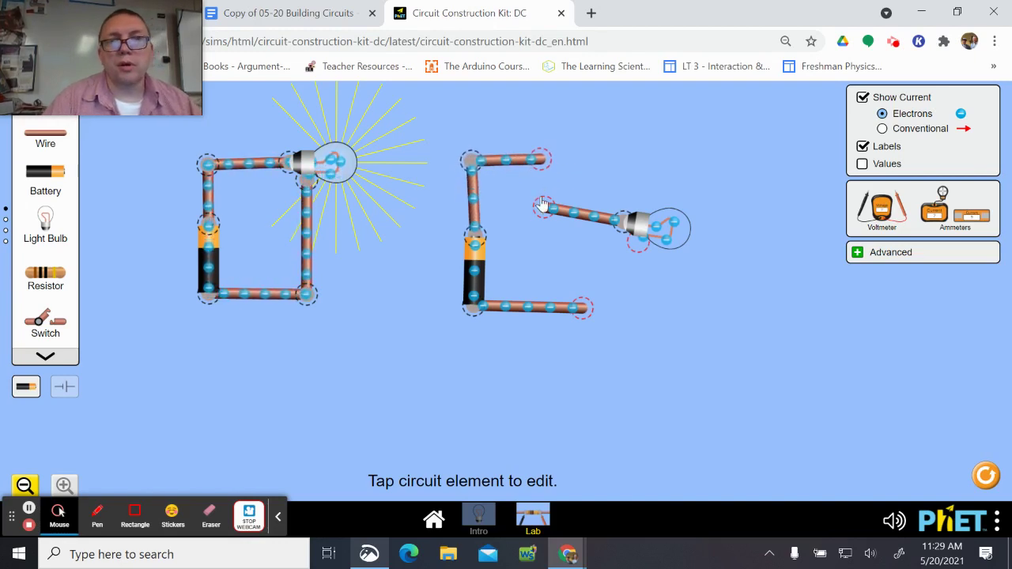
pyautogui.moveTo(540, 208); pyautogui.dragTo(541, 160)
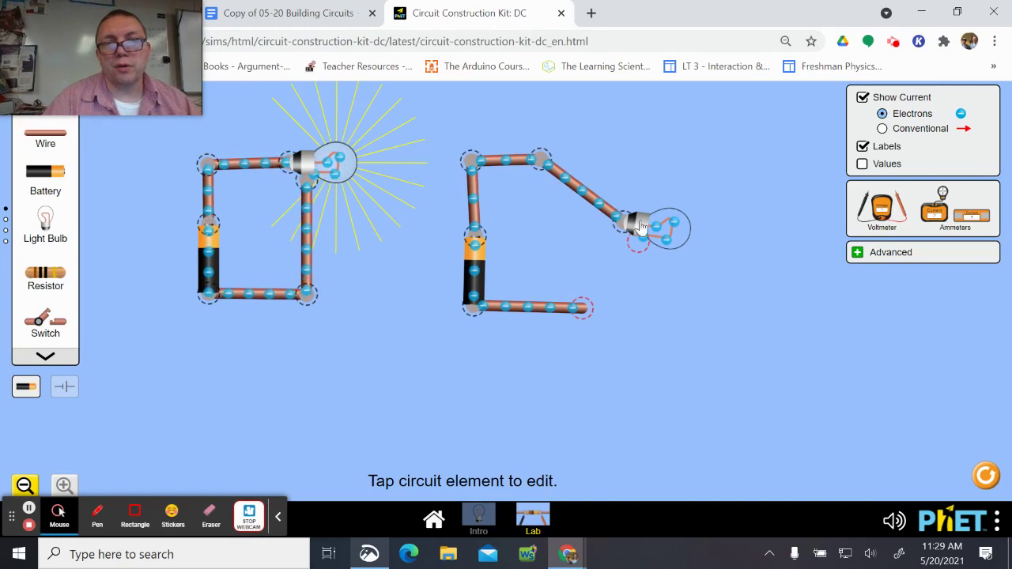
pyautogui.moveTo(642, 227); pyautogui.dragTo(573, 225)
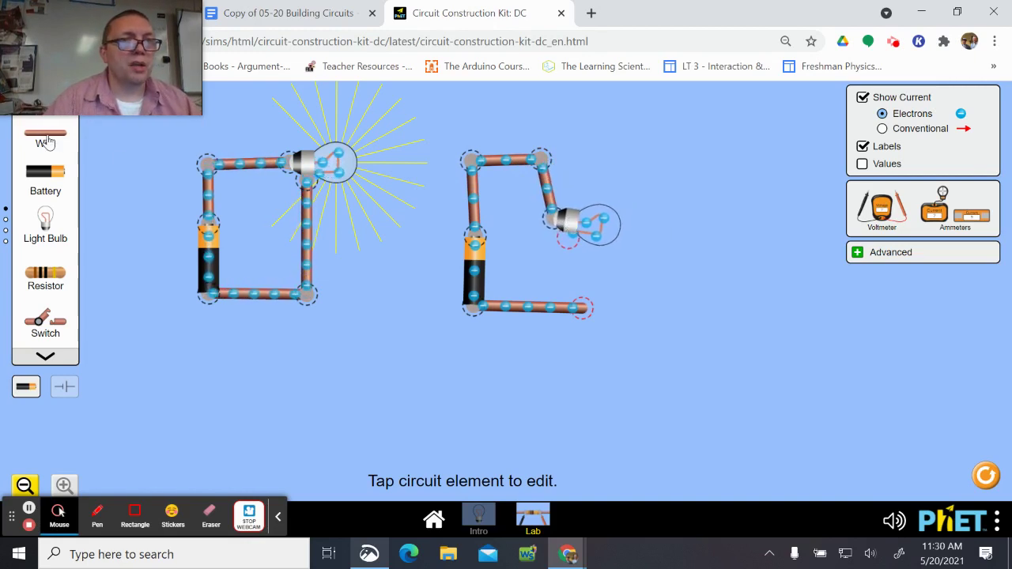
pyautogui.moveTo(48, 141); pyautogui.dragTo(582, 308)
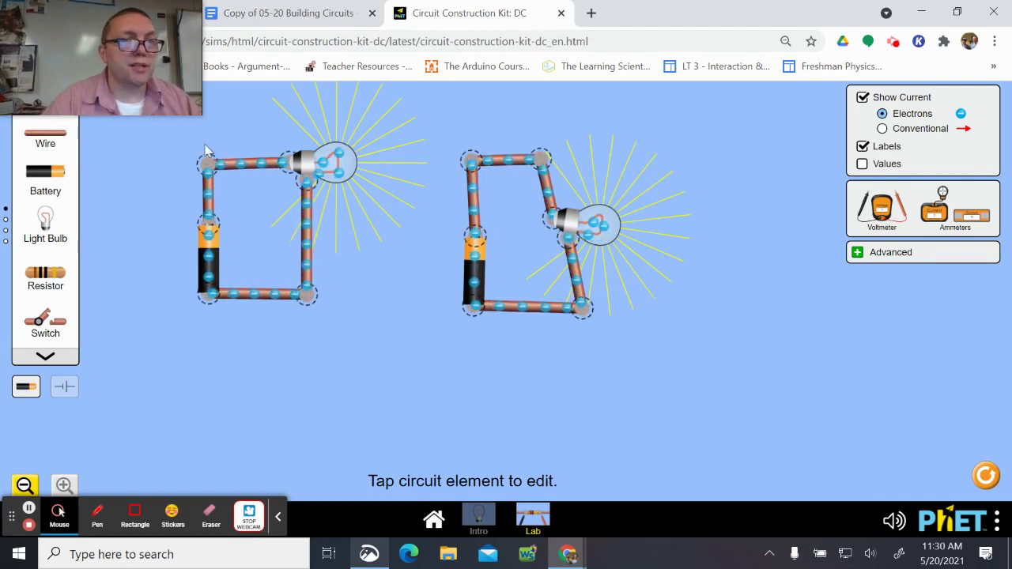
# - Extend the top and bottom rails rightward and wire a second bulb across them
pyautogui.moveTo(45, 136); pyautogui.dragTo(721, 160)
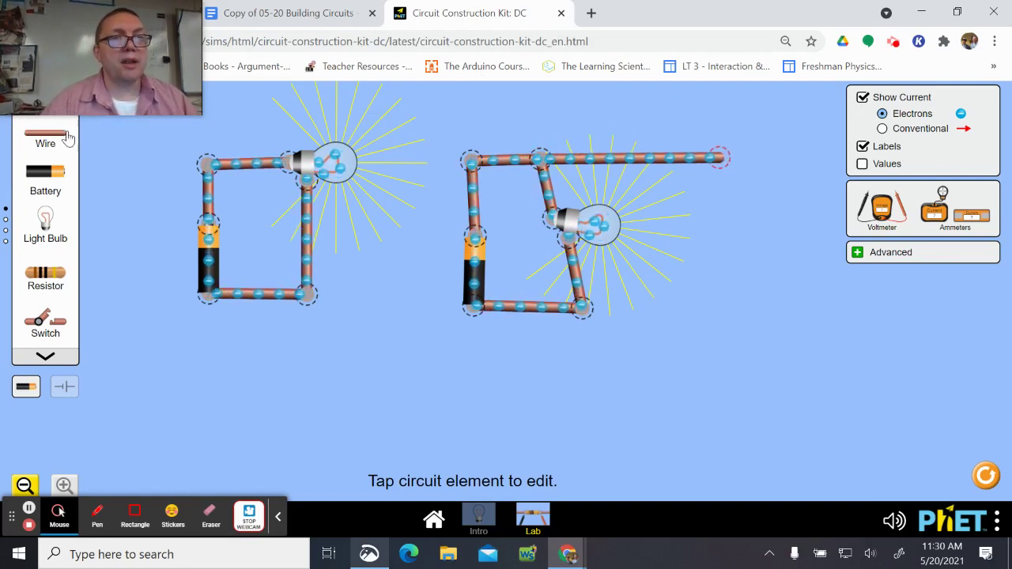
pyautogui.moveTo(68, 139); pyautogui.dragTo(719, 309)
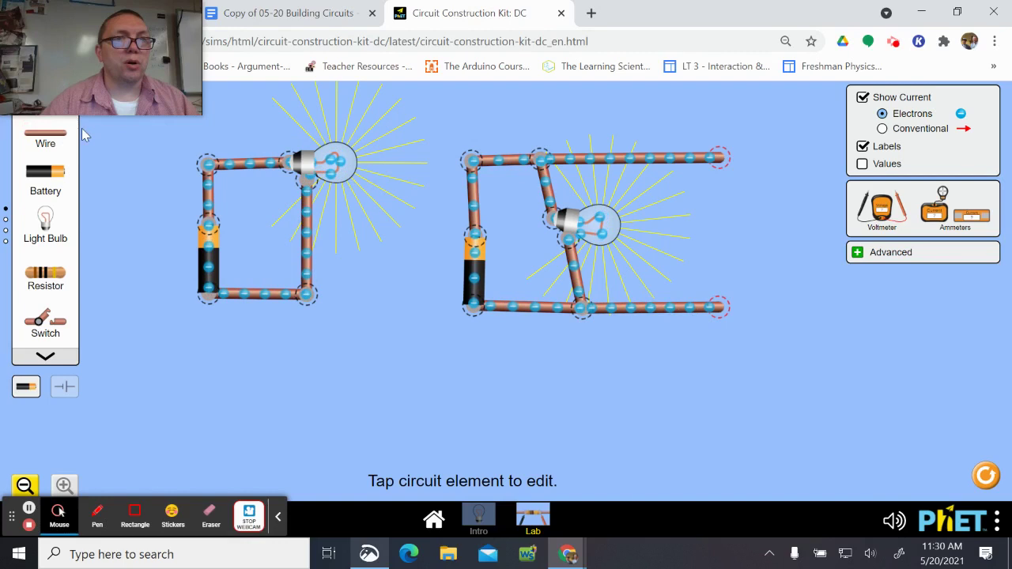
pyautogui.moveTo(46, 138); pyautogui.dragTo(724, 210)
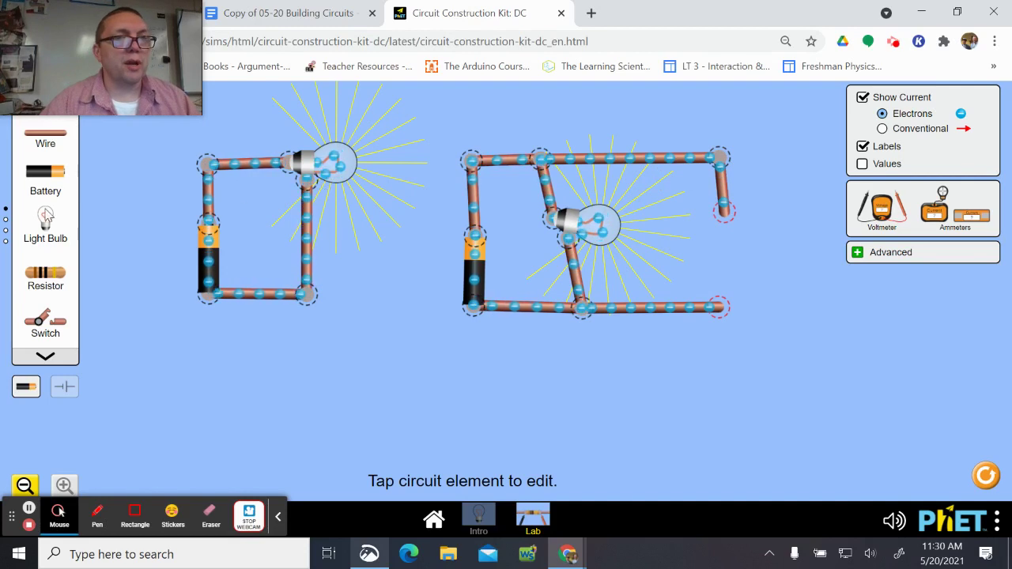
pyautogui.moveTo(45, 214); pyautogui.dragTo(752, 240)
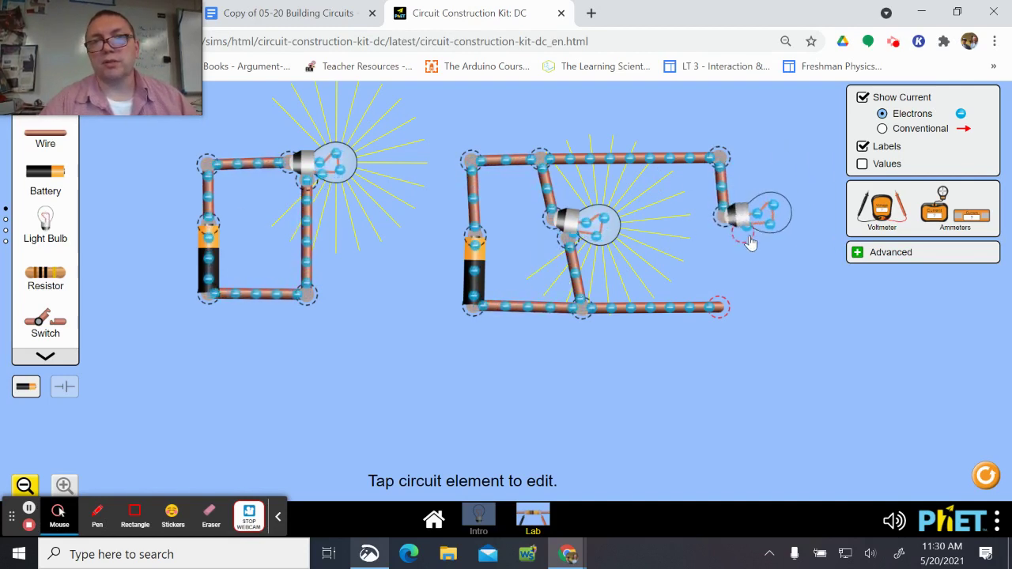
pyautogui.moveTo(45, 139); pyautogui.dragTo(734, 317)
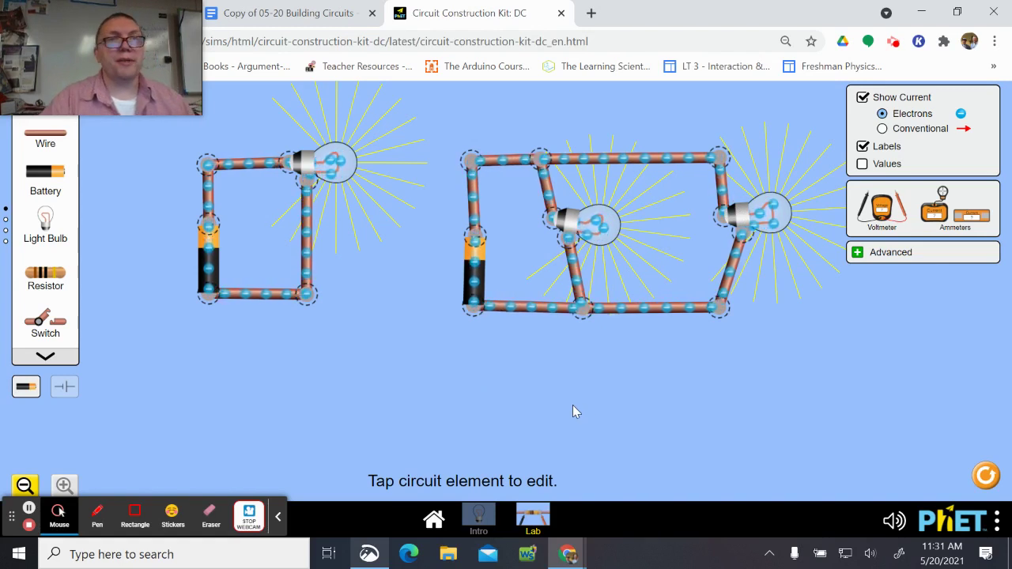
# - Return to the Building Circuits document and scroll down to the page 2 switch-and-two-bulbs question
pyautogui.click(311, 15)
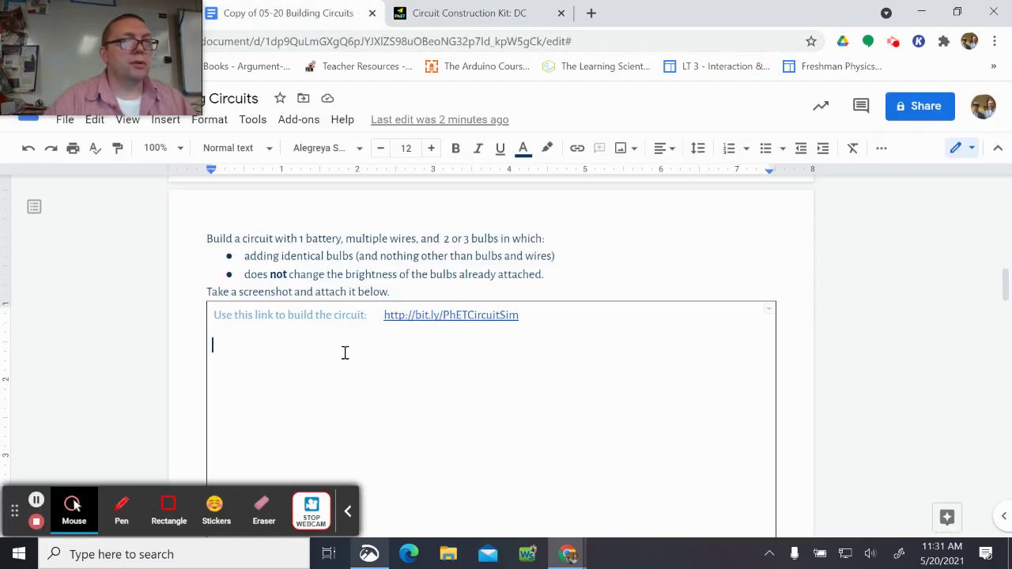
pyautogui.scroll(-10, 345, 353)
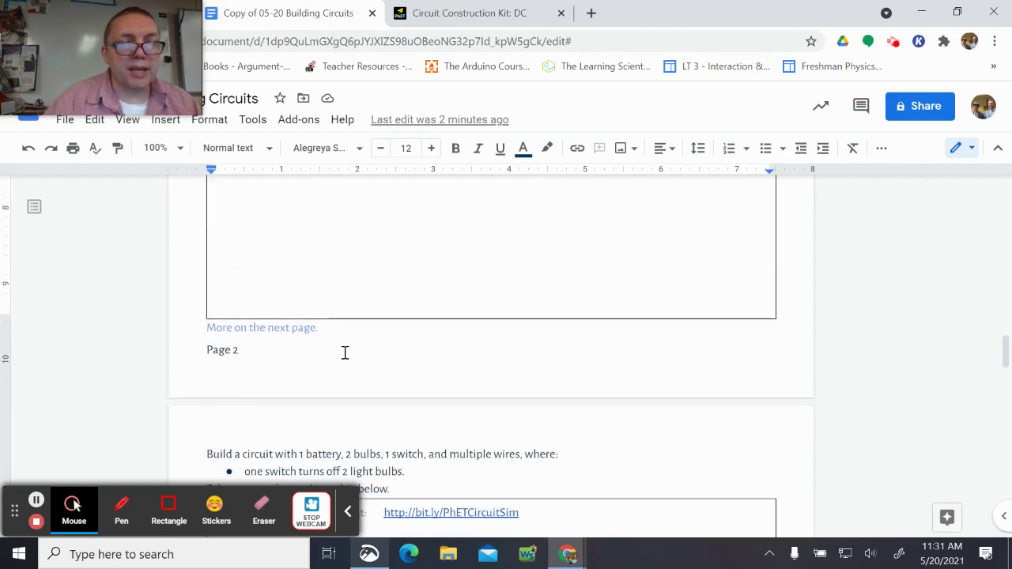
pyautogui.scroll(-1, 344, 353)
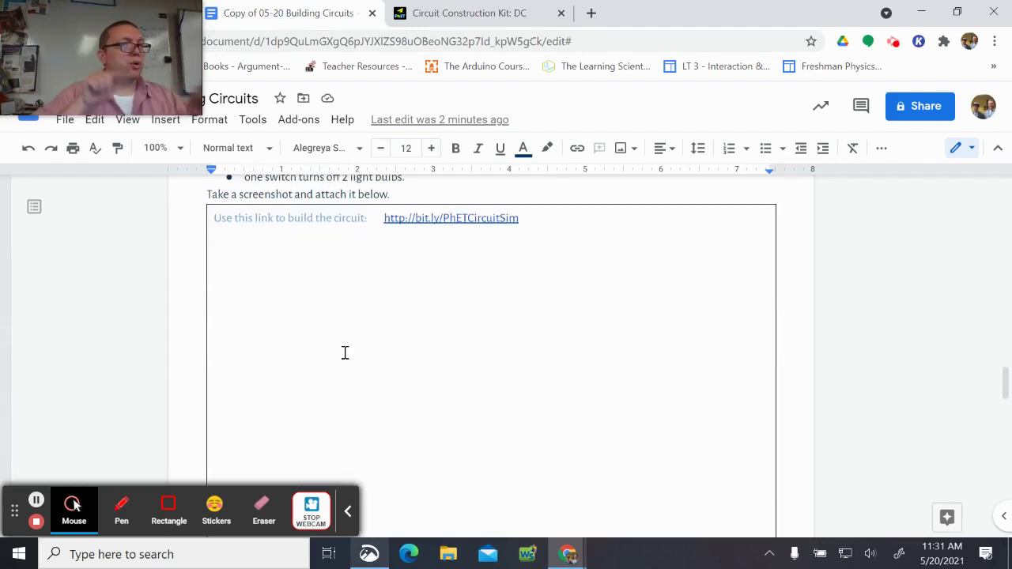